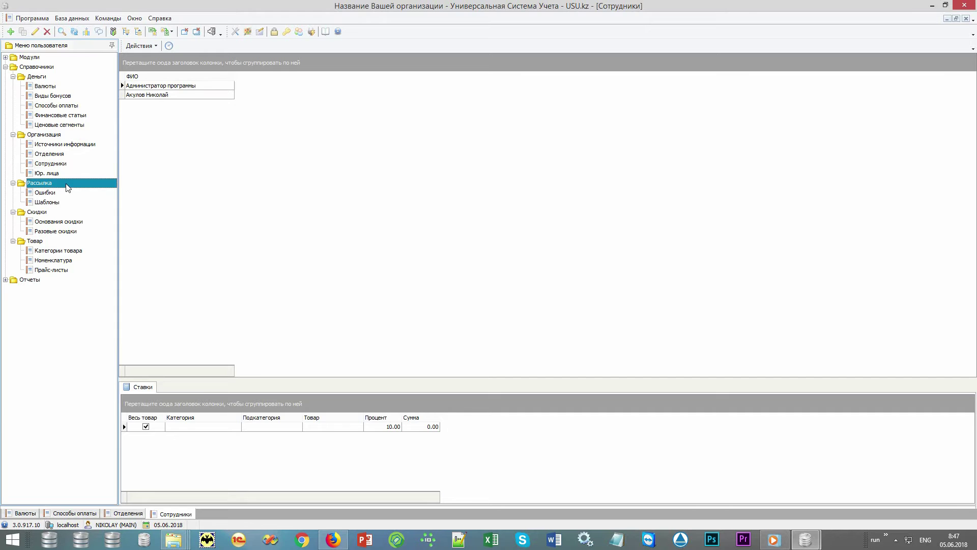
# Browse the message templates, one-time discounts, discount reasons and product nomenclature reference books
pyautogui.click(85, 204)
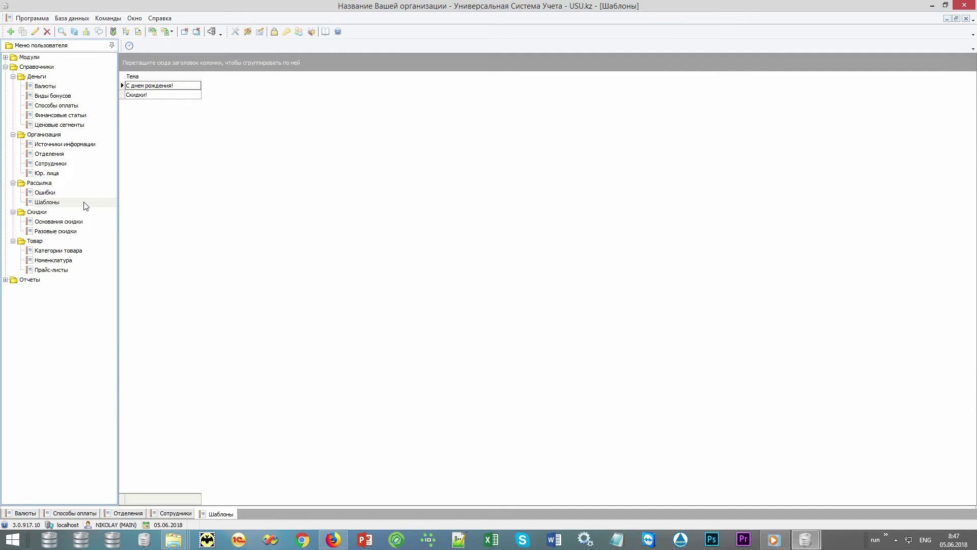
pyautogui.click(76, 212)
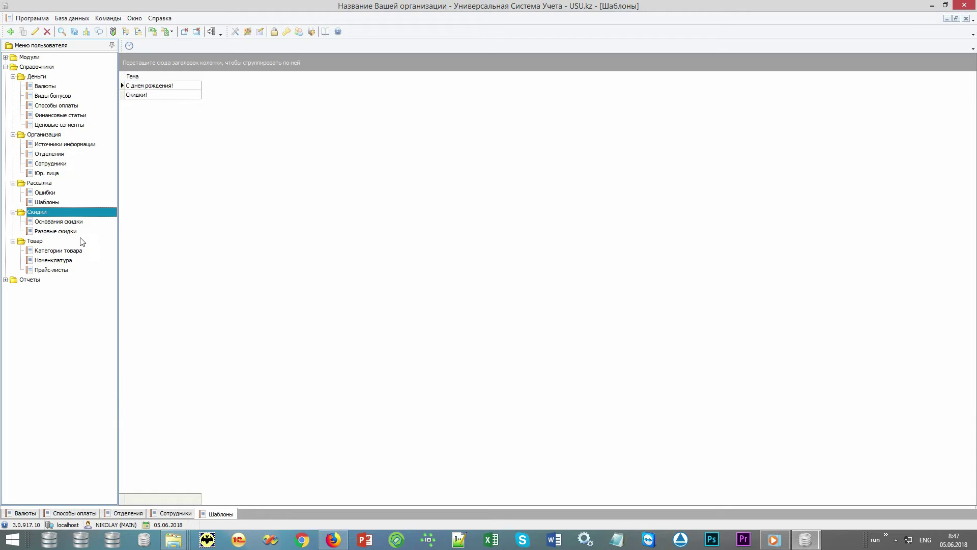
pyautogui.click(82, 232)
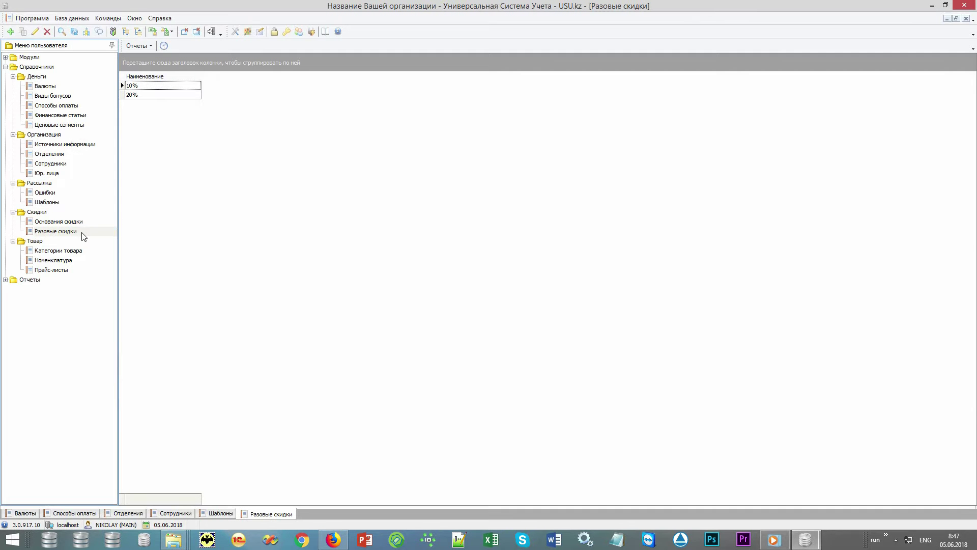
pyautogui.click(86, 221)
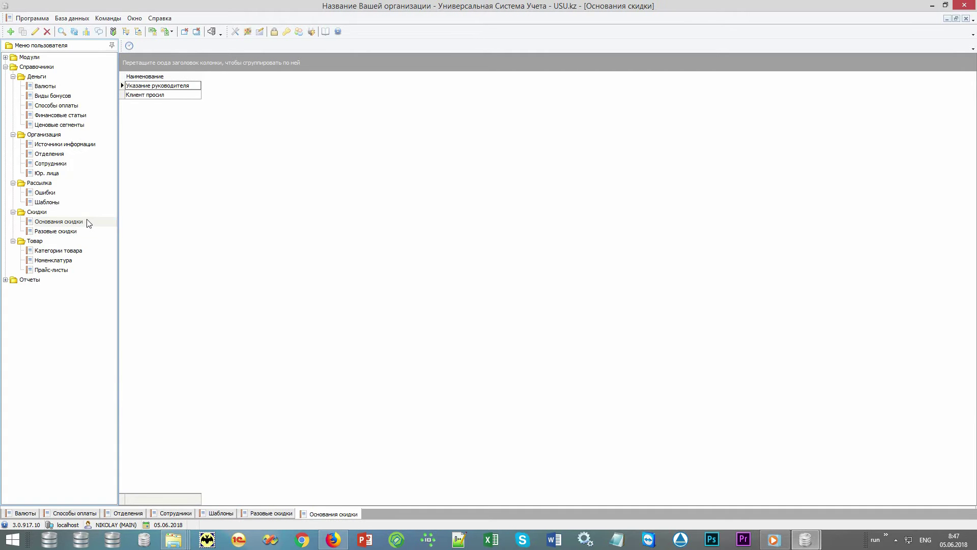
pyautogui.click(69, 241)
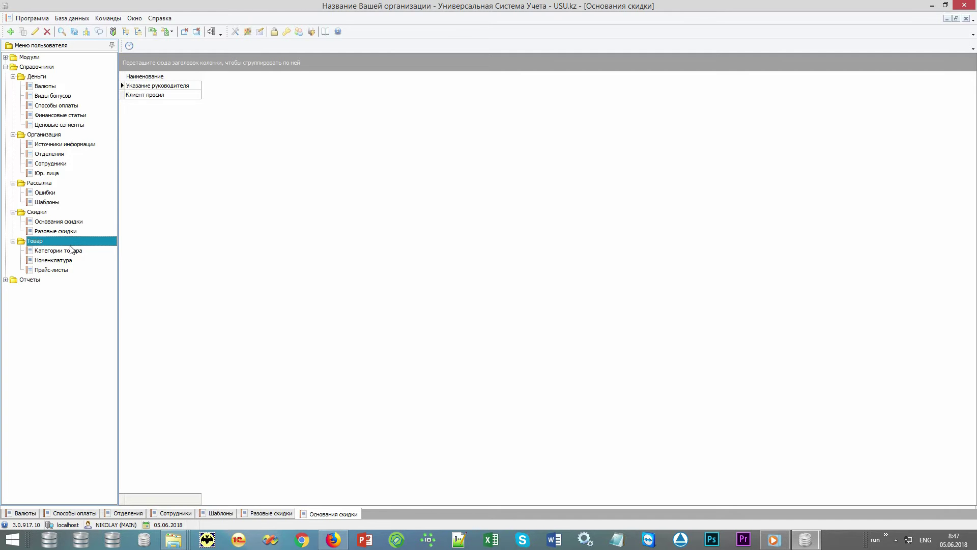
pyautogui.click(85, 261)
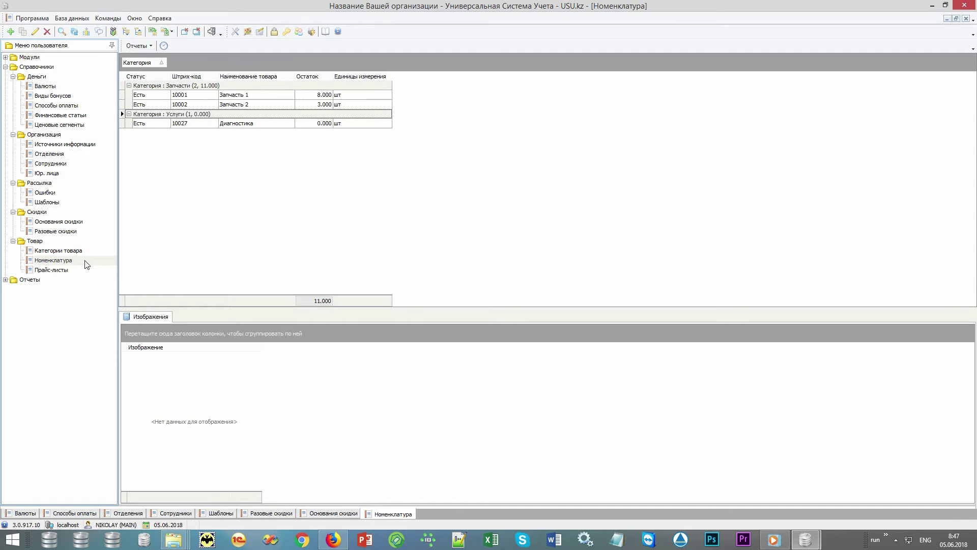
# View the Запчасть 1 and Запчасть 2 pictures, then show the Без скидки prices (500, 700, 1 000)
pyautogui.click(166, 116)
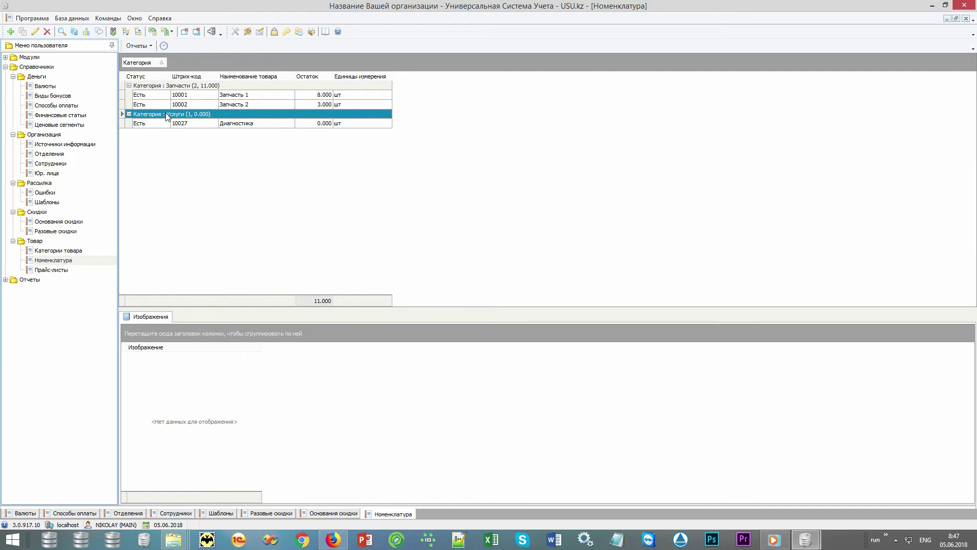
pyautogui.click(185, 86)
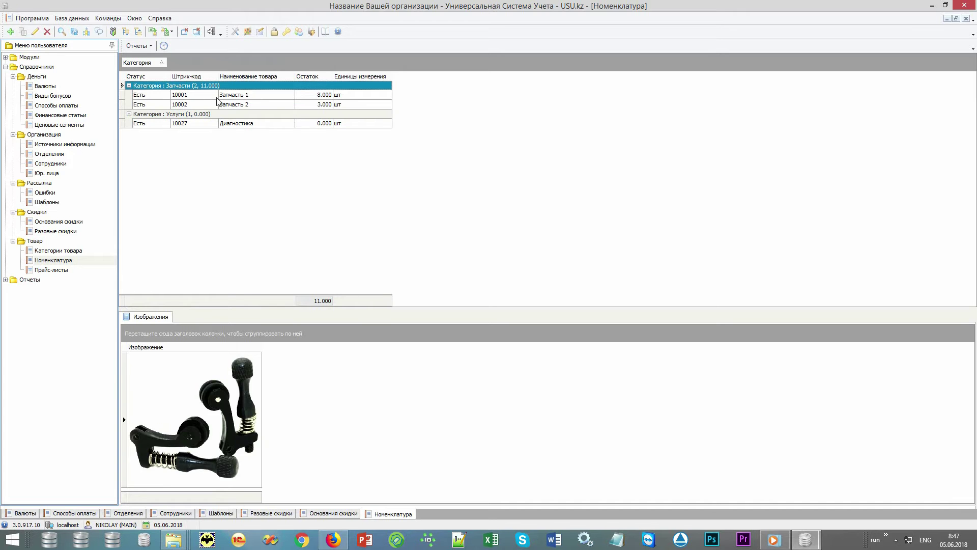
pyautogui.click(236, 103)
pyautogui.click(237, 96)
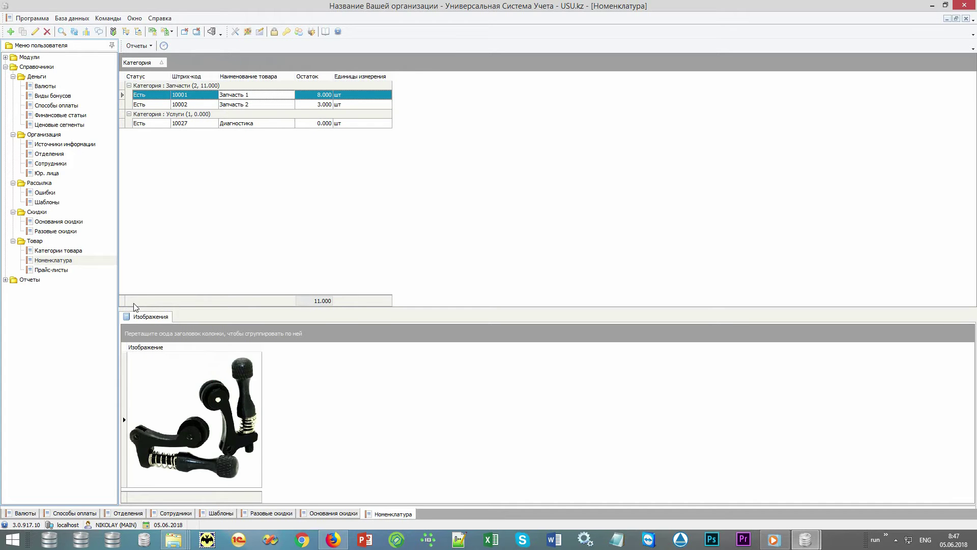
pyautogui.click(61, 270)
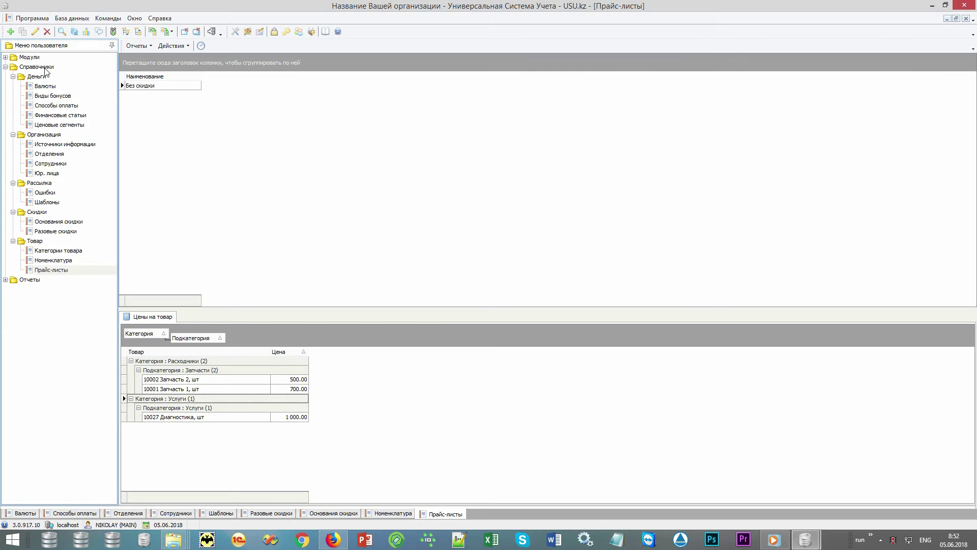
# Open the Заказ-наряды module under Модули > Организации
pyautogui.doubleClick(45, 70)
pyautogui.doubleClick(29, 57)
pyautogui.doubleClick(51, 67)
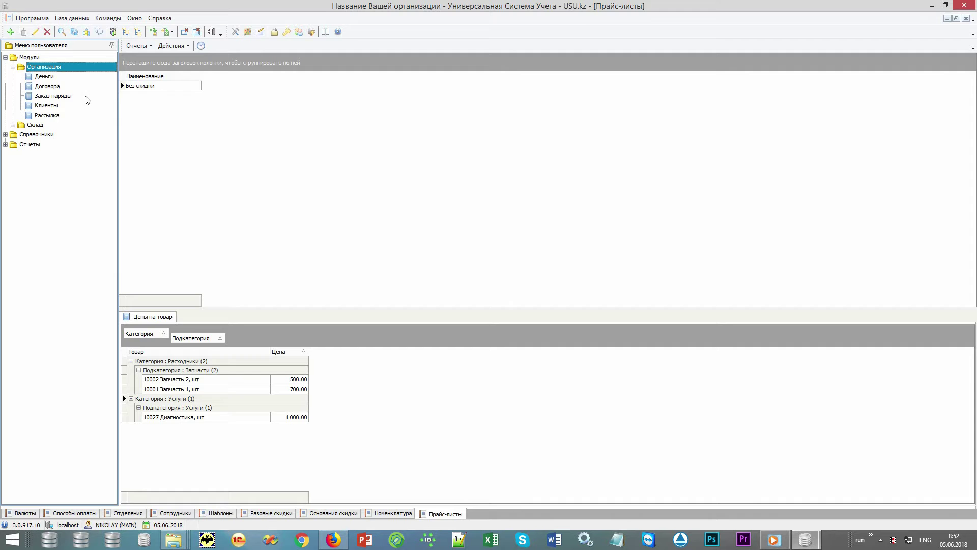
pyautogui.doubleClick(87, 100)
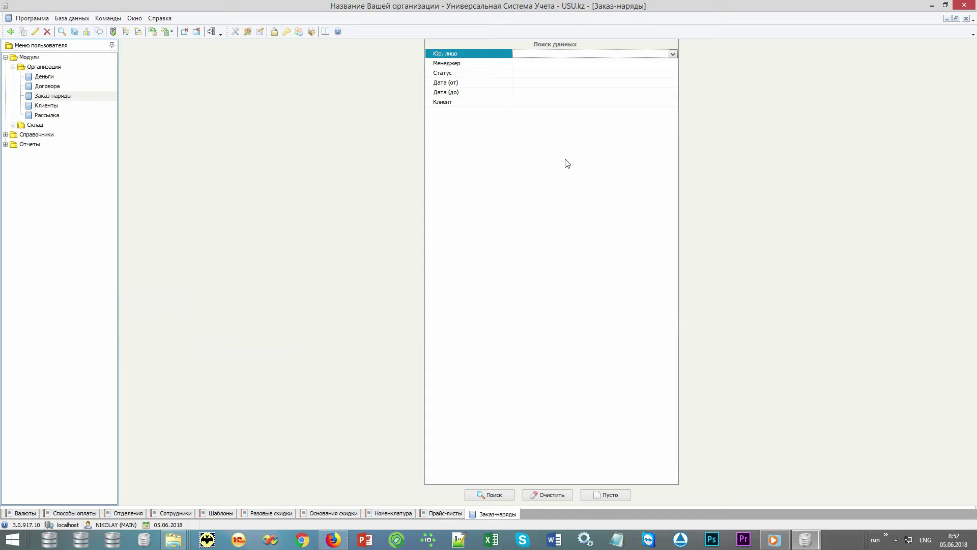
# Run the work order search with empty criteria to list both orders (1 690 due, 40 debt)
pyautogui.press('Down')
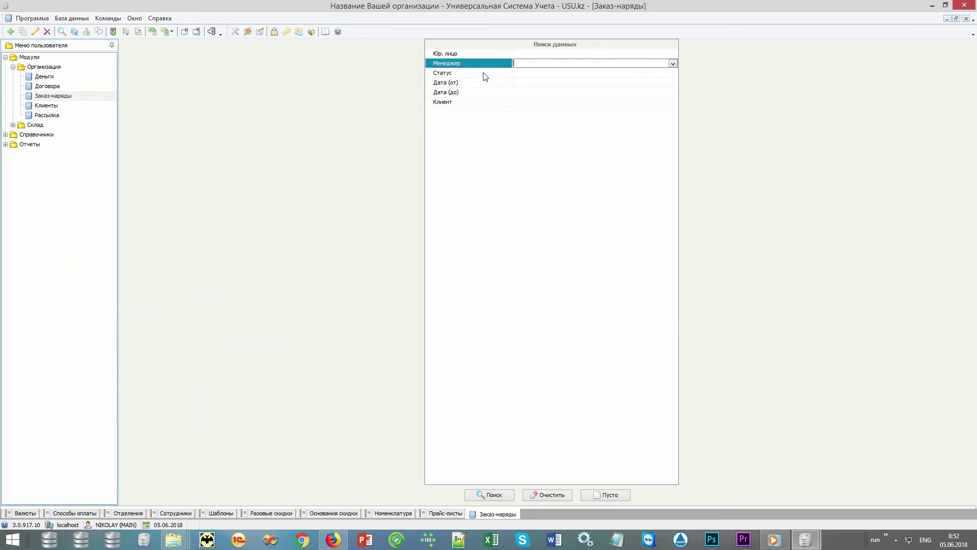
pyautogui.press('Down')
pyautogui.press('Down')
pyautogui.click(482, 92)
pyautogui.click(483, 101)
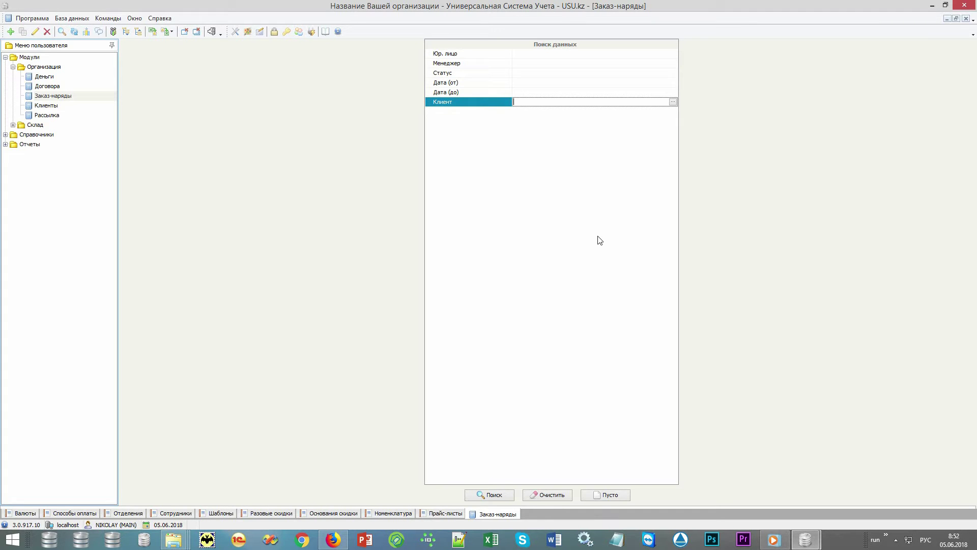
pyautogui.click(560, 495)
pyautogui.click(497, 495)
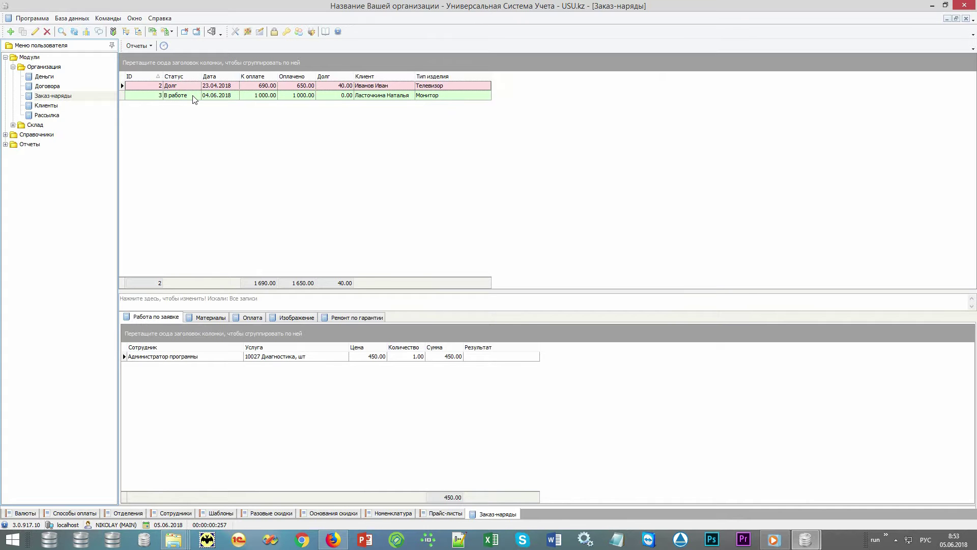
# Add a new В работе work order dated 05.06.2018, keeping its manager, and bring up the client list
pyautogui.rightClick(196, 113)
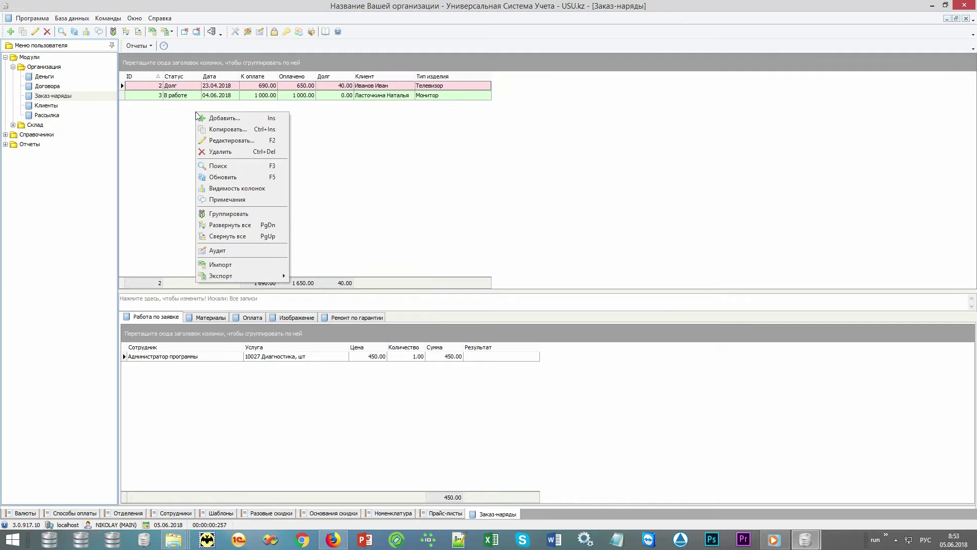
pyautogui.click(235, 118)
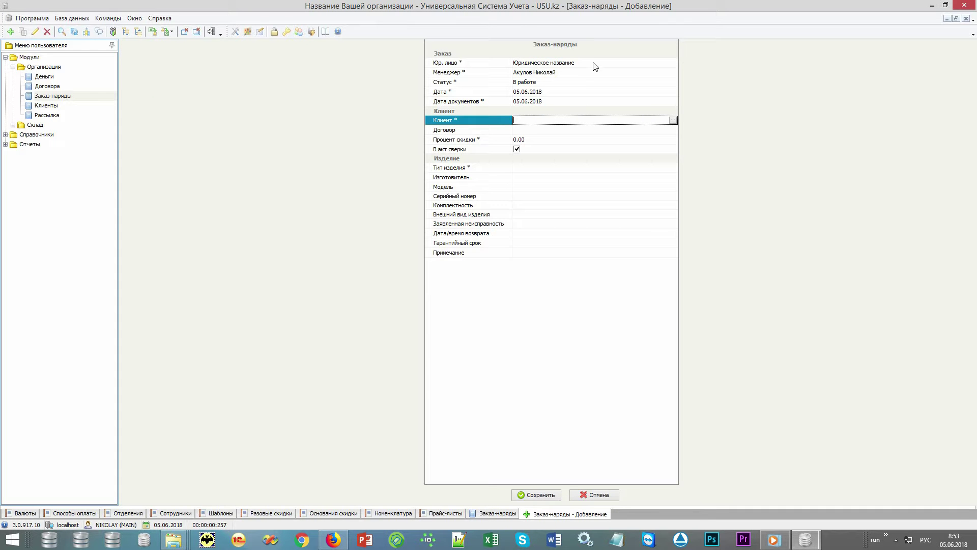
pyautogui.click(606, 73)
pyautogui.click(673, 73)
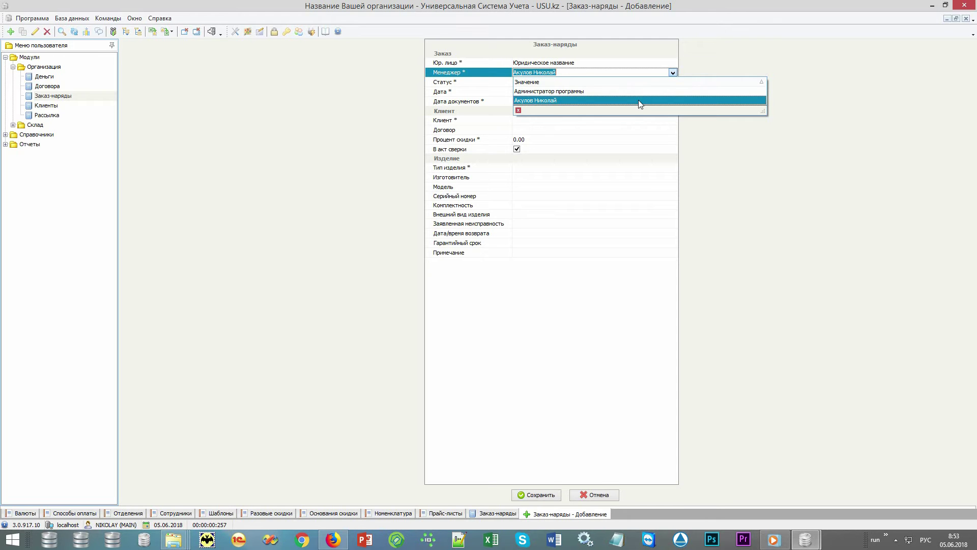
pyautogui.click(755, 227)
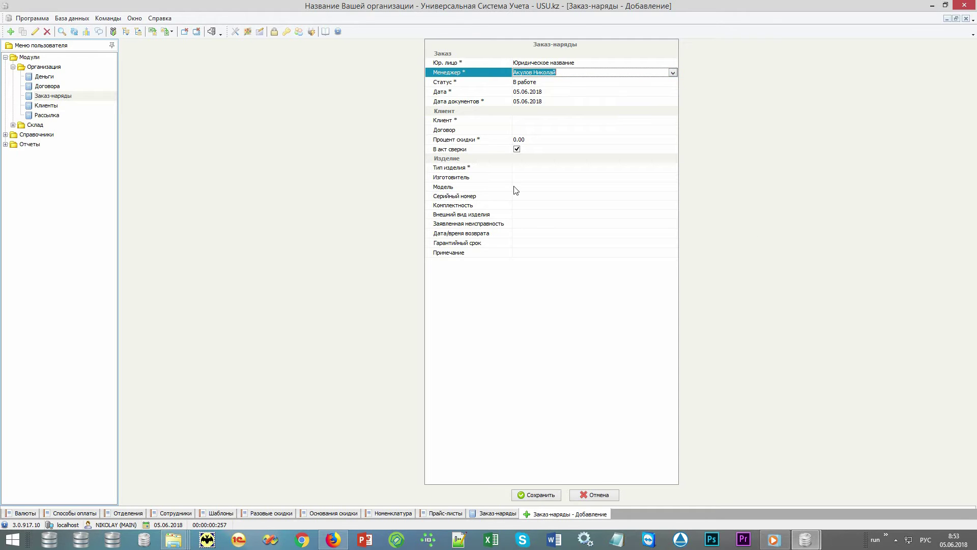
pyautogui.click(484, 122)
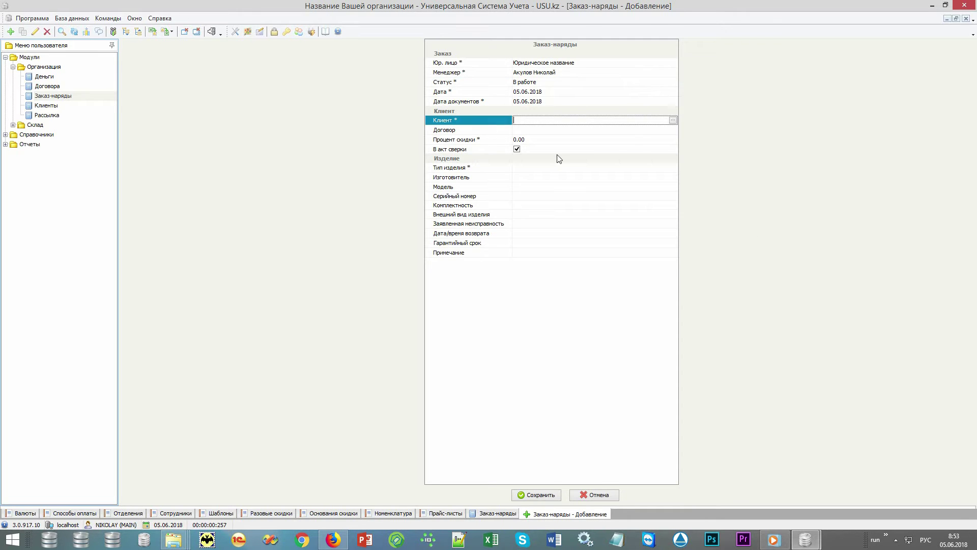
pyautogui.click(673, 121)
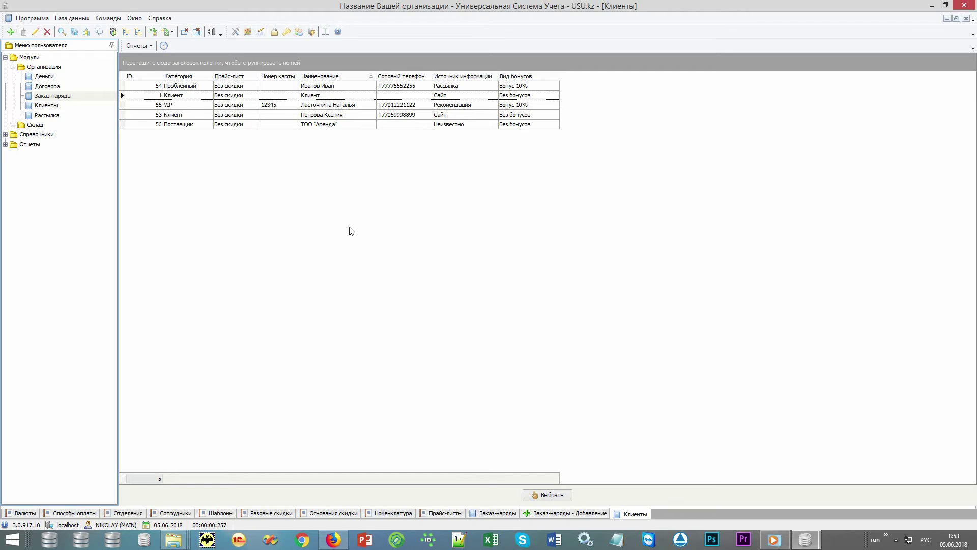
pyautogui.rightClick(350, 231)
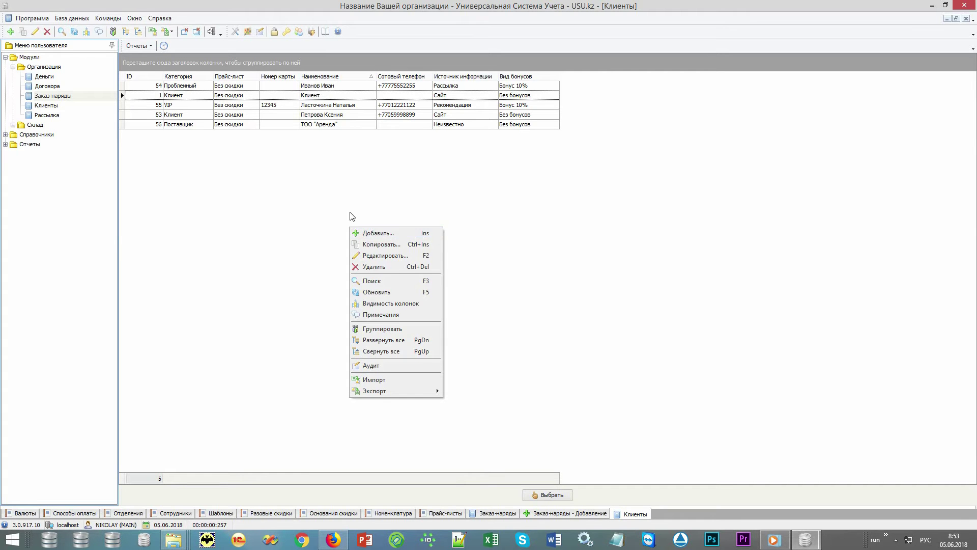
pyautogui.click(318, 168)
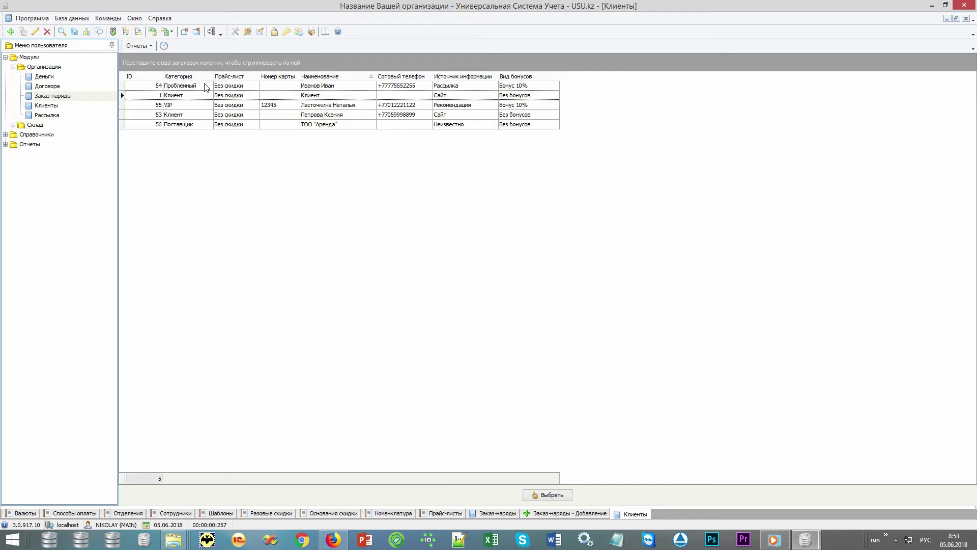
pyautogui.click(204, 86)
pyautogui.click(197, 97)
pyautogui.click(192, 105)
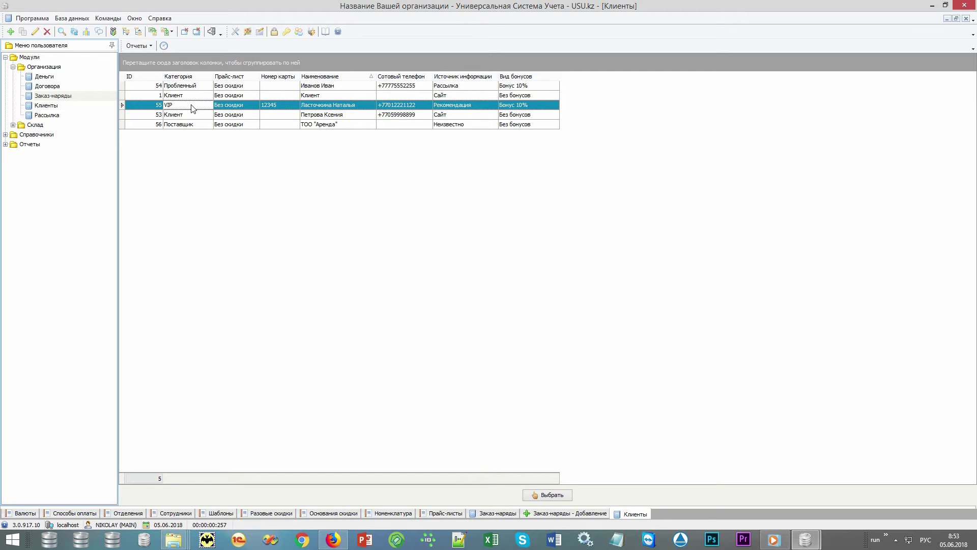
pyautogui.click(249, 109)
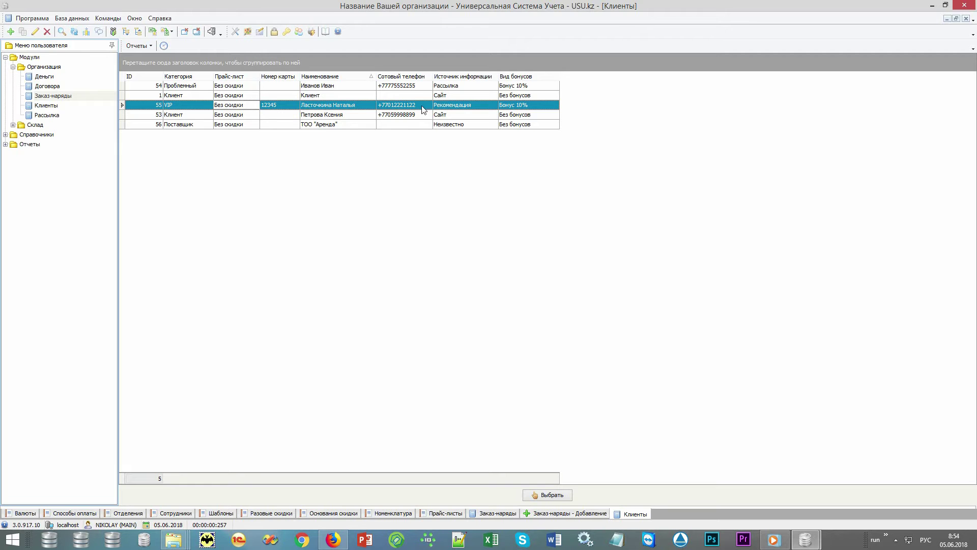
pyautogui.click(452, 110)
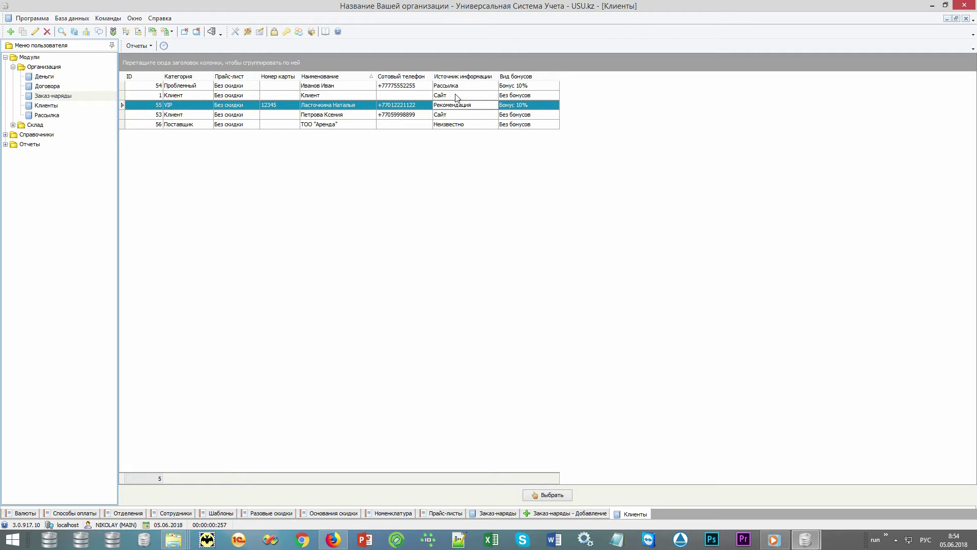
pyautogui.click(457, 96)
pyautogui.click(472, 87)
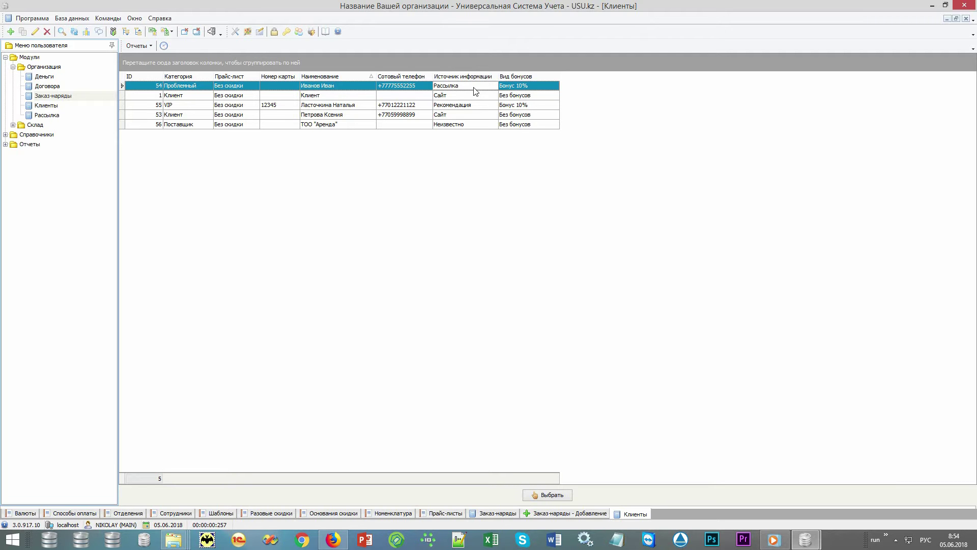
pyautogui.click(504, 88)
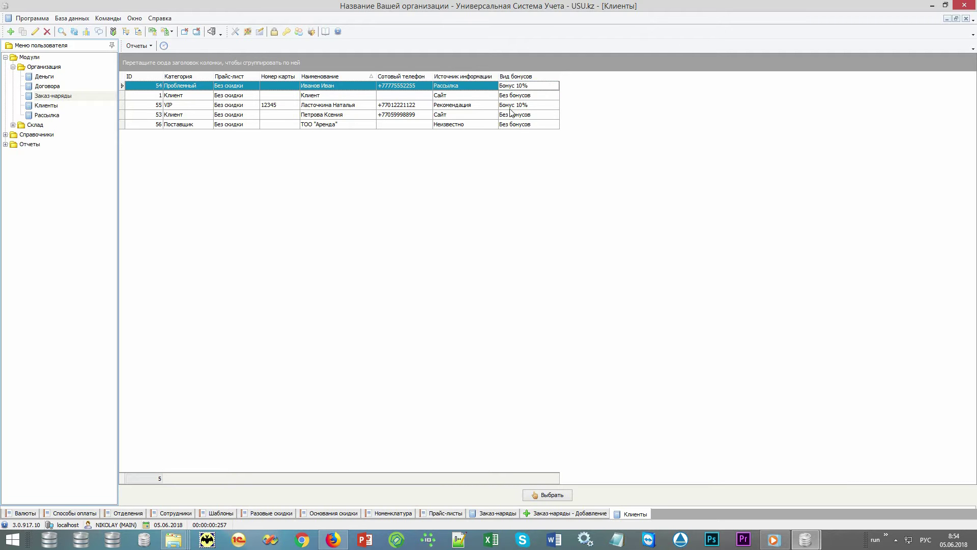
pyautogui.click(512, 106)
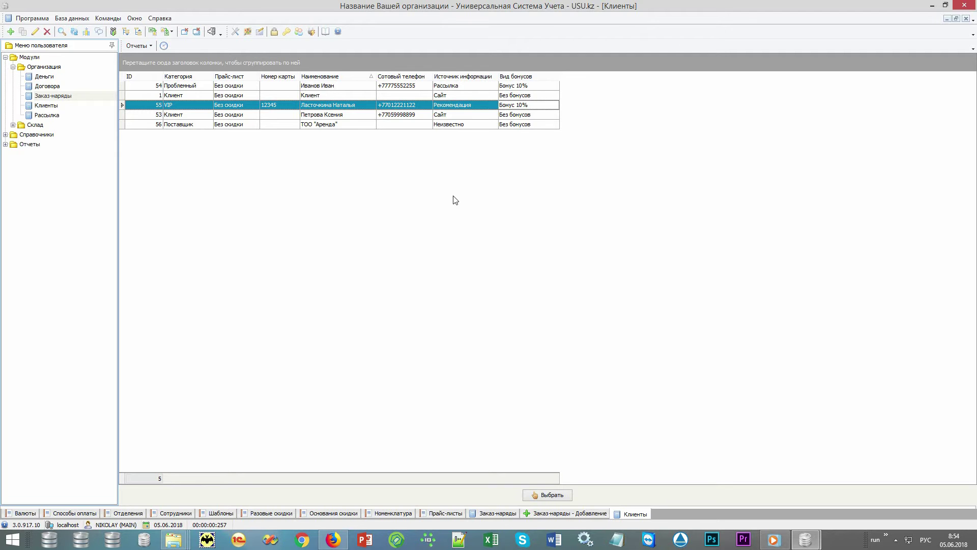
pyautogui.click(366, 104)
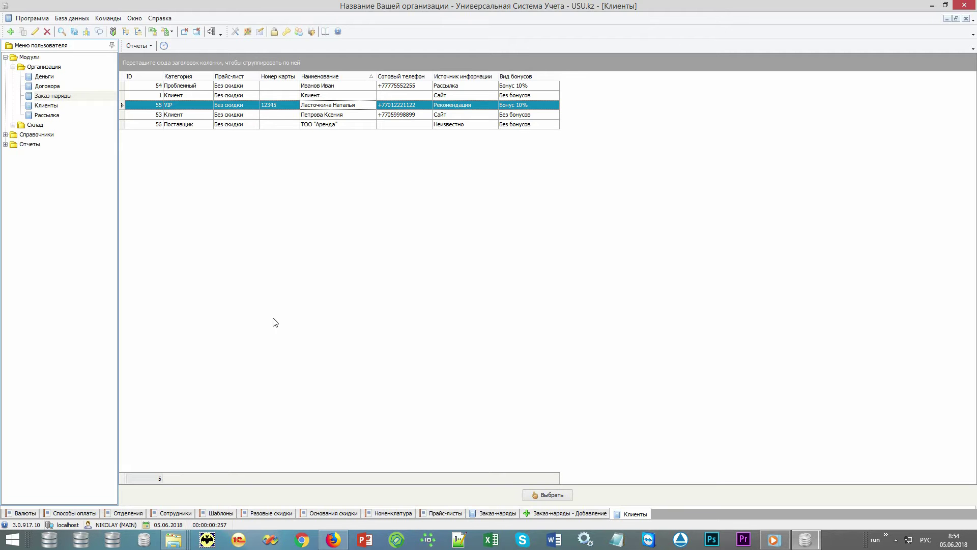
pyautogui.doubleClick(49, 145)
pyautogui.doubleClick(59, 164)
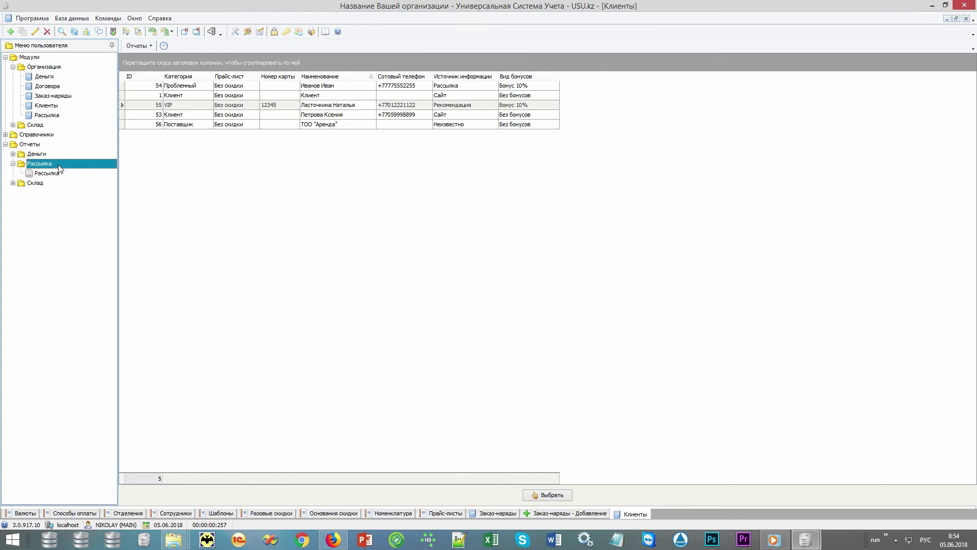
pyautogui.doubleClick(51, 174)
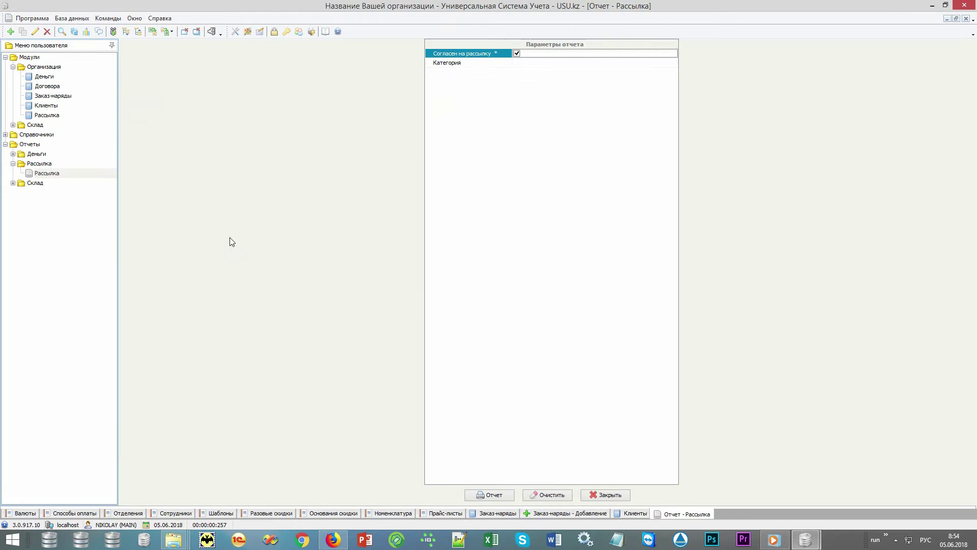
pyautogui.click(491, 495)
pyautogui.click(361, 45)
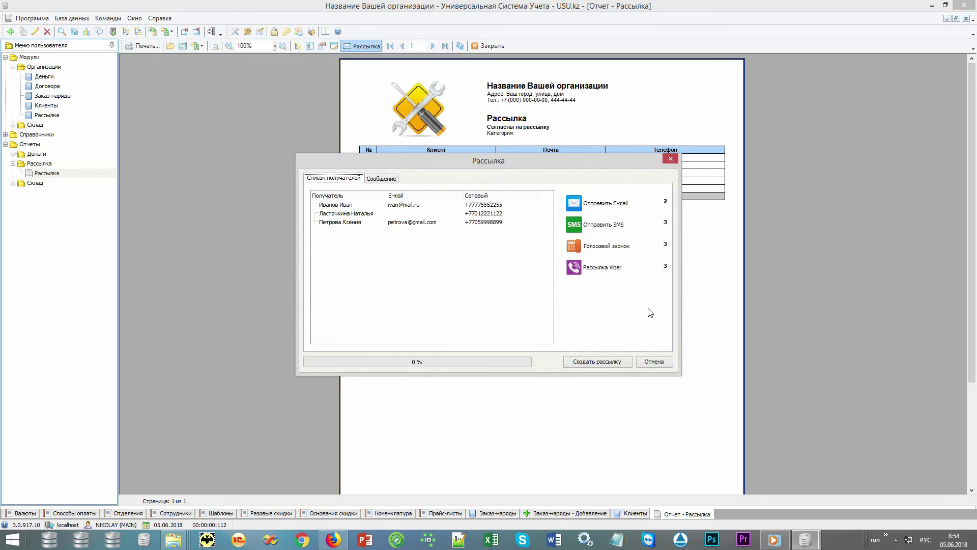
pyautogui.click(656, 362)
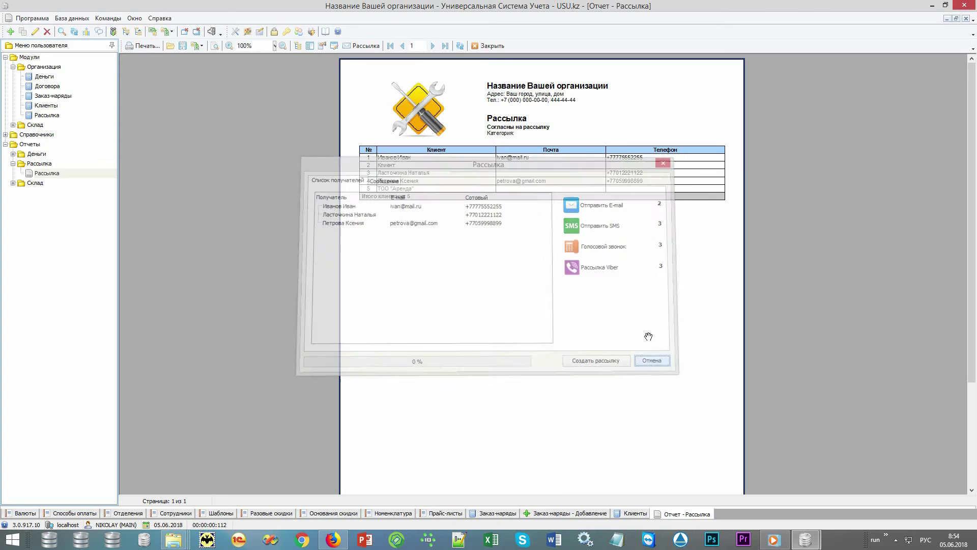
pyautogui.click(488, 45)
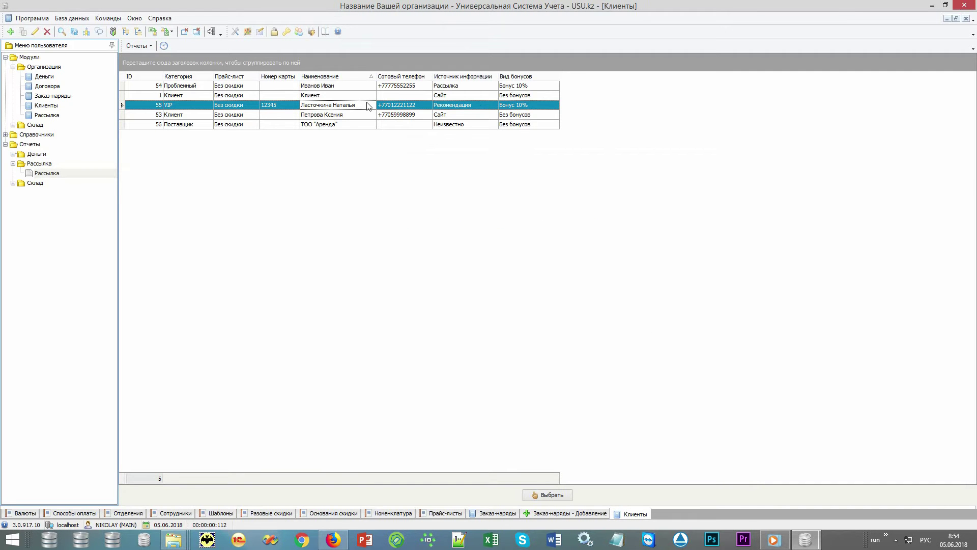
# Choose the VIP client and set product type Монитор with manufacturer LG
pyautogui.click(546, 495)
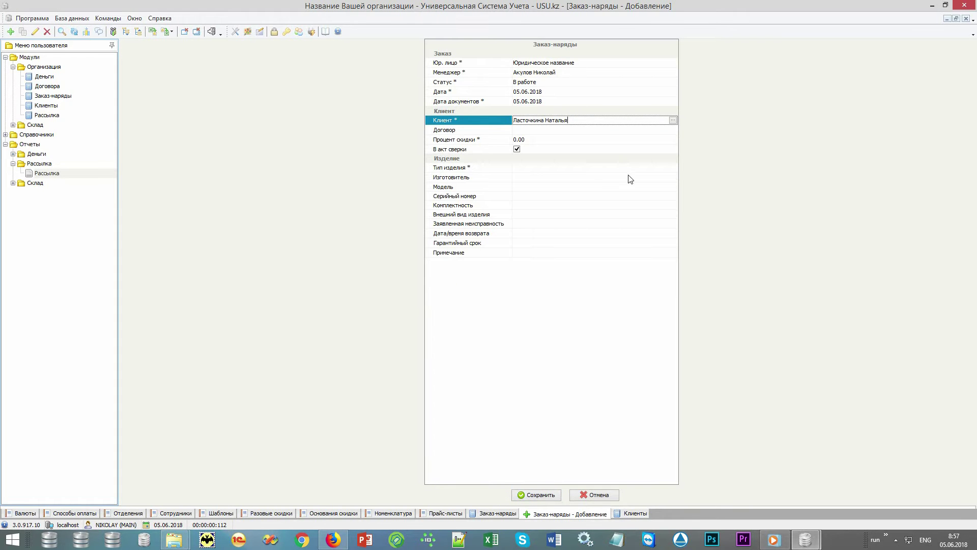
pyautogui.click(635, 169)
pyautogui.click(673, 170)
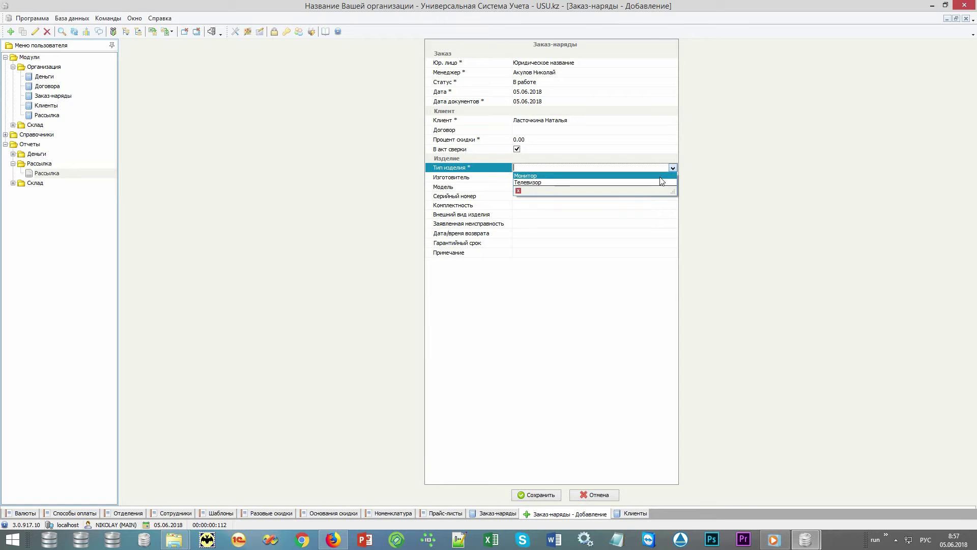
pyautogui.click(661, 180)
pyautogui.click(671, 178)
pyautogui.click(672, 177)
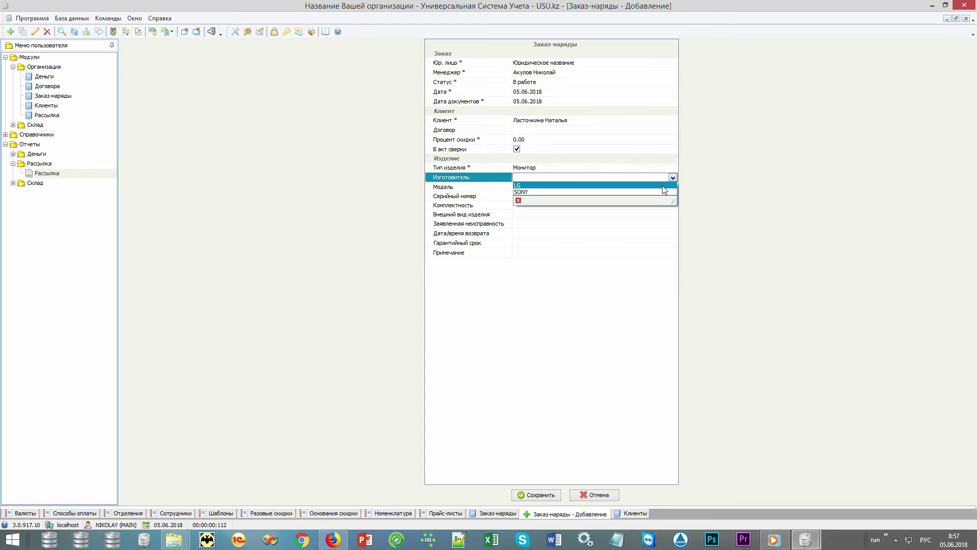
pyautogui.click(662, 185)
# Leave model, serial, completeness, appearance, fault, return date and warranty blank and save the order
pyautogui.click(595, 187)
pyautogui.click(582, 195)
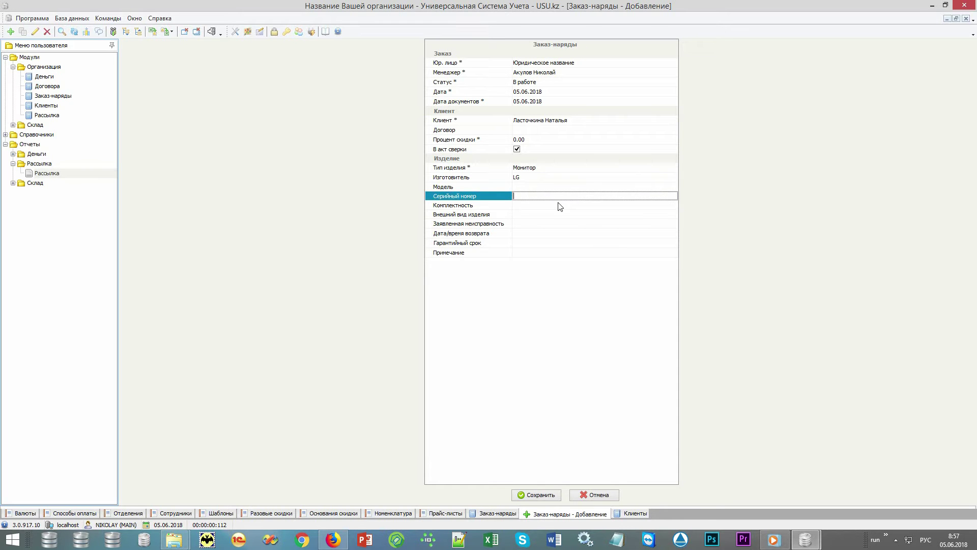
pyautogui.click(560, 205)
pyautogui.click(549, 215)
pyautogui.click(553, 226)
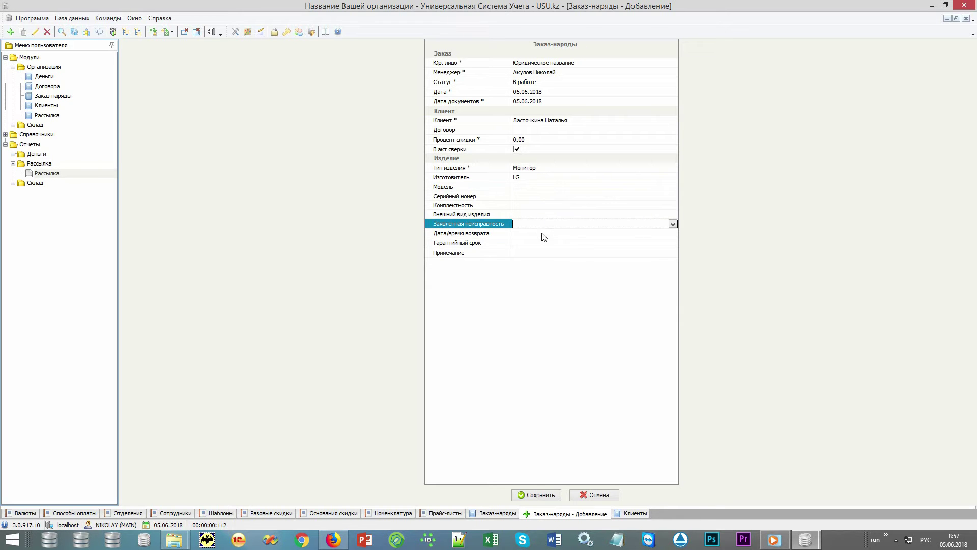
pyautogui.click(540, 234)
pyautogui.click(534, 244)
pyautogui.click(518, 493)
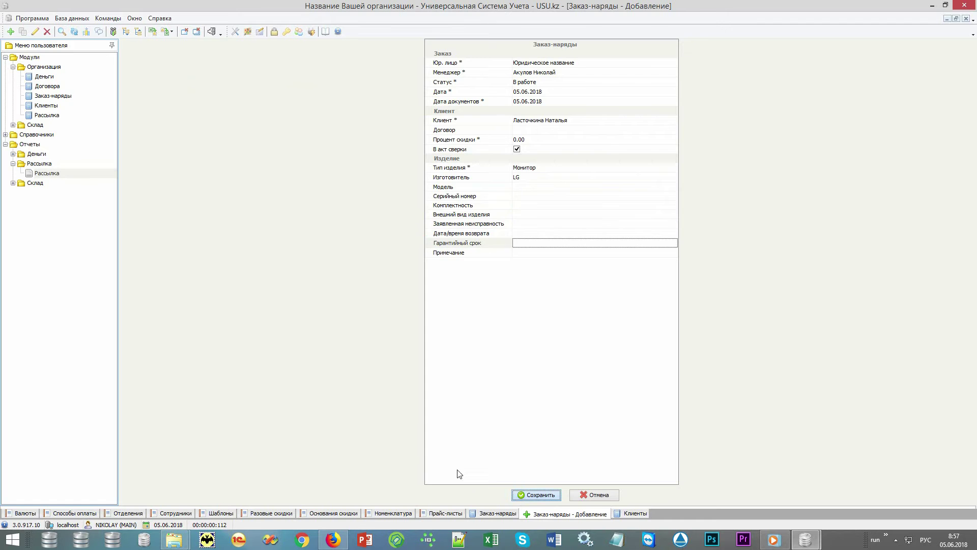
# Add a new image entry on the work order's Изображение tab and start loading its photo
pyautogui.click(299, 319)
pyautogui.rightClick(307, 223)
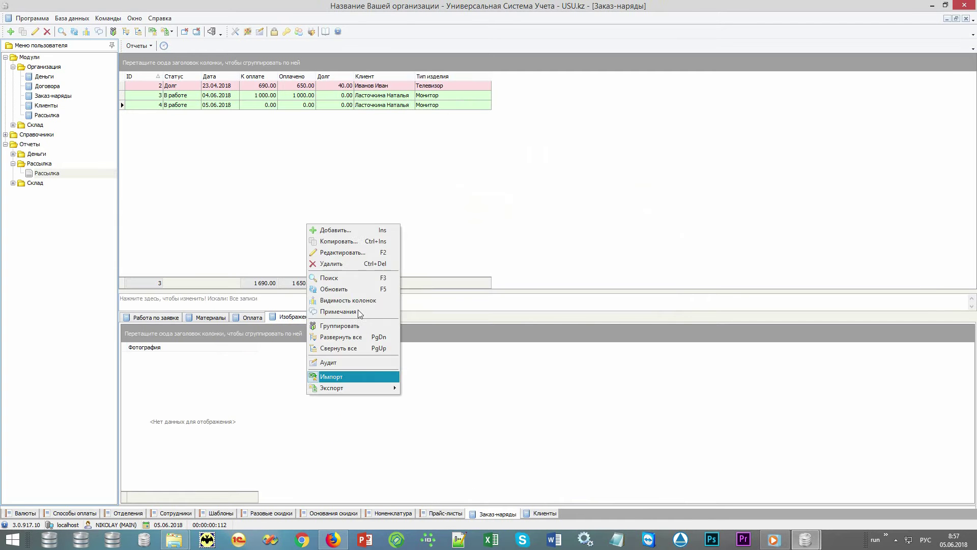
pyautogui.click(325, 227)
pyautogui.rightClick(555, 56)
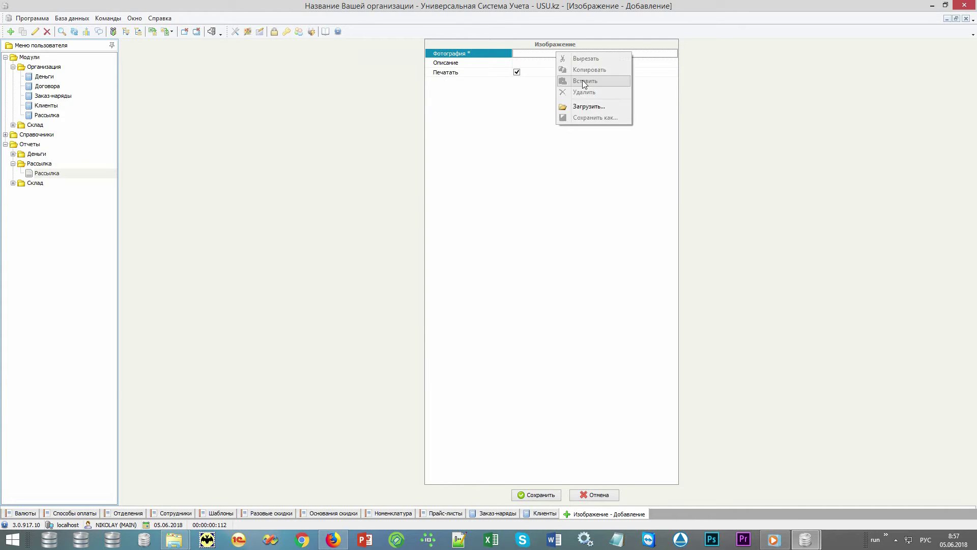
pyautogui.click(585, 104)
# Load D:\TEMP\images\monitor\monitor.jpg as the photo, save it, and select work order 4
pyautogui.click(149, 37)
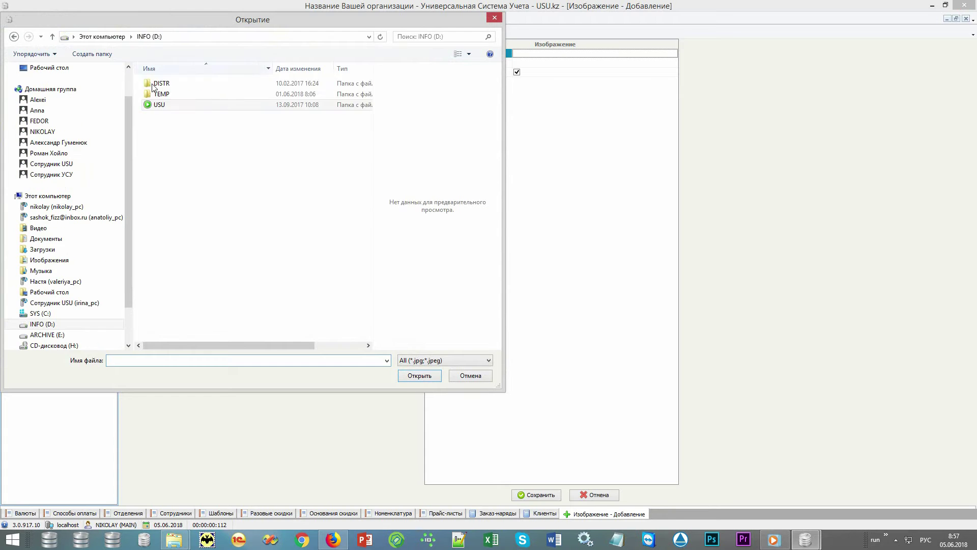
pyautogui.doubleClick(159, 94)
pyautogui.doubleClick(162, 84)
pyautogui.doubleClick(161, 84)
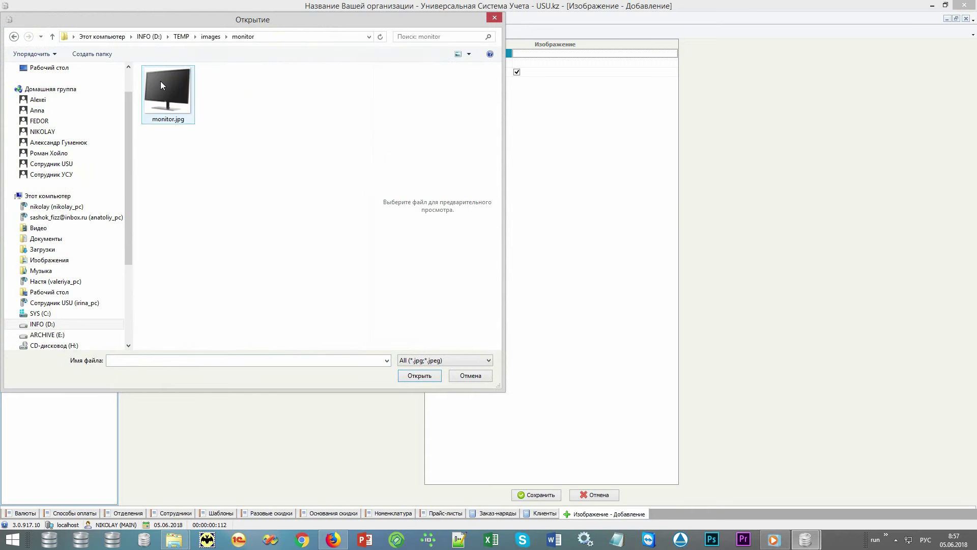
pyautogui.doubleClick(161, 82)
pyautogui.click(551, 495)
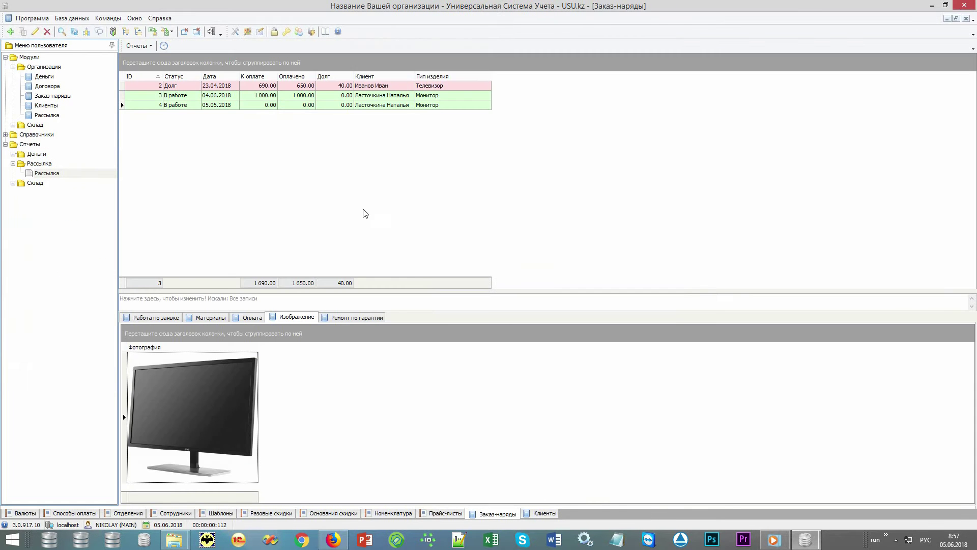
pyautogui.click(308, 105)
pyautogui.click(133, 47)
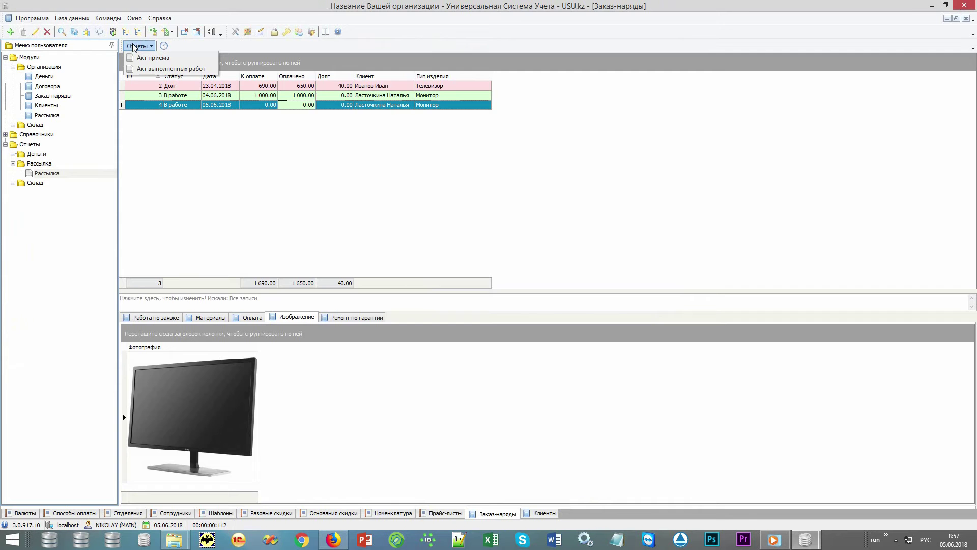
pyautogui.click(141, 61)
pyautogui.press('Escape')
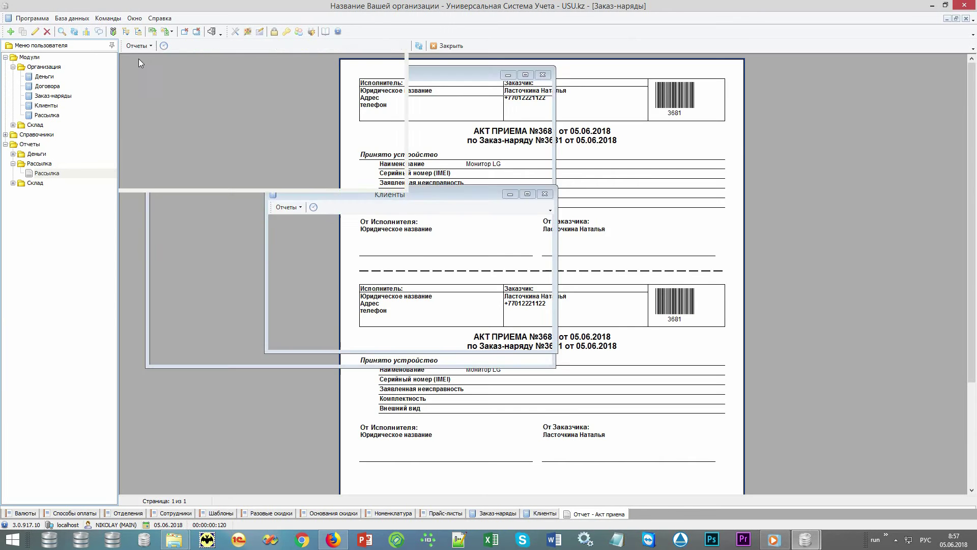
pyautogui.click(138, 46)
pyautogui.click(152, 71)
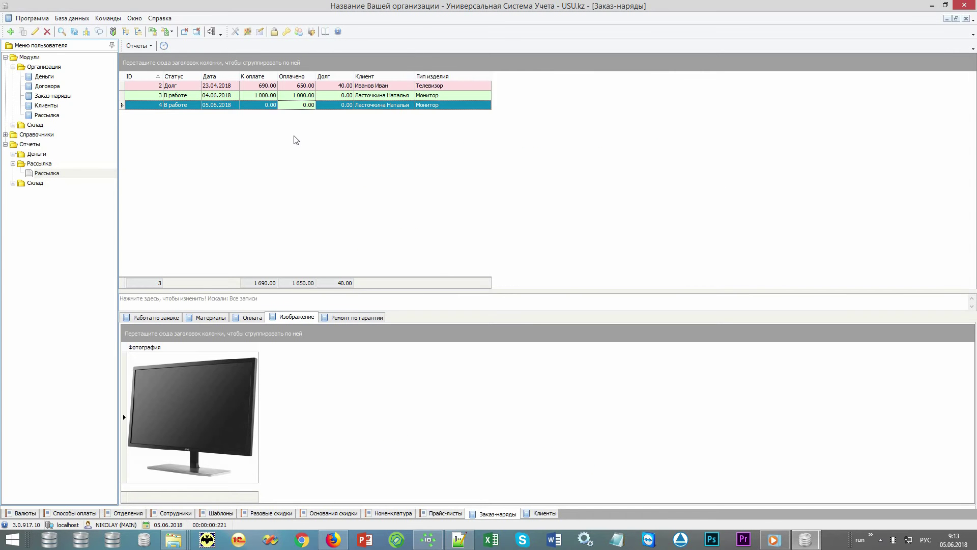
# Add a 10027 Диагностика service line to work order 4, making 1 000.00 due
pyautogui.click(170, 319)
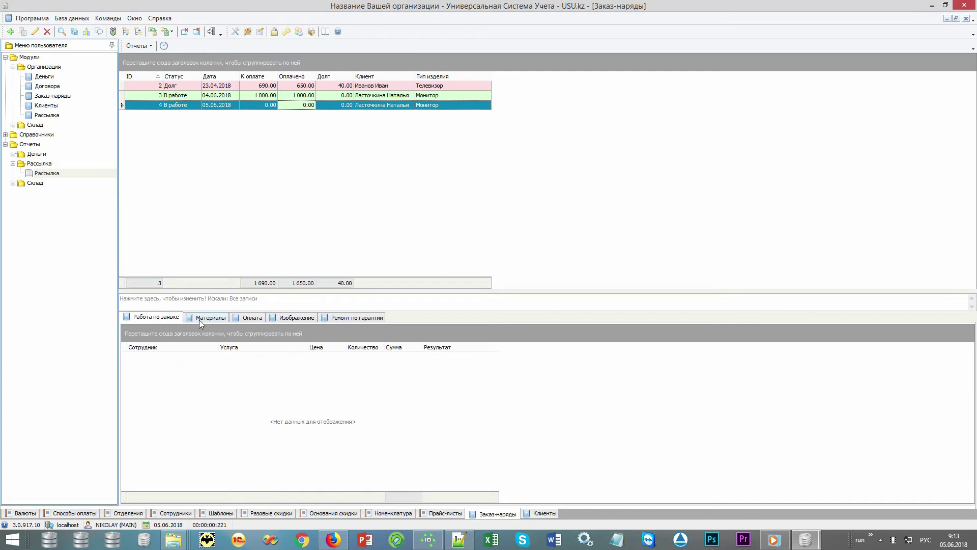
pyautogui.click(204, 318)
pyautogui.click(173, 319)
pyautogui.rightClick(356, 424)
pyautogui.click(386, 259)
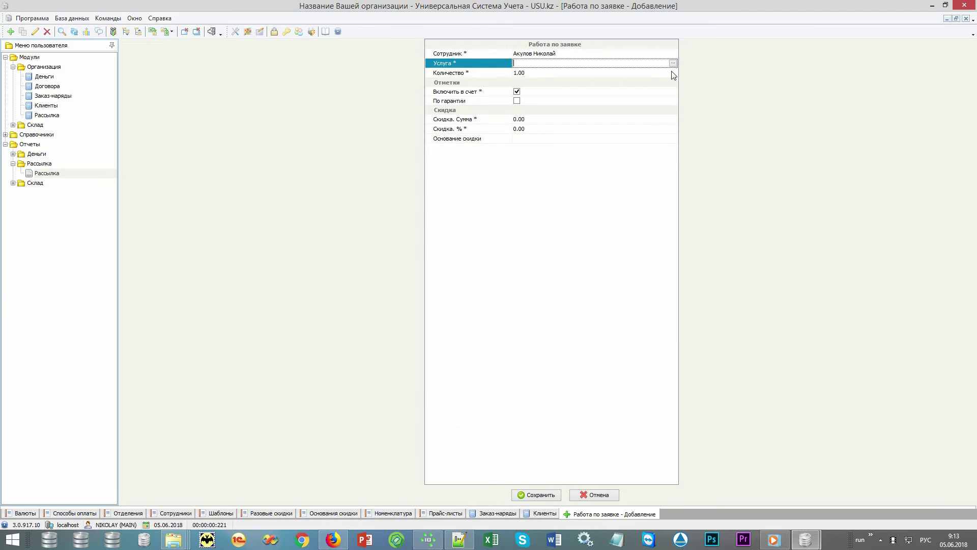
pyautogui.click(673, 64)
pyautogui.doubleClick(276, 123)
pyautogui.press('Return')
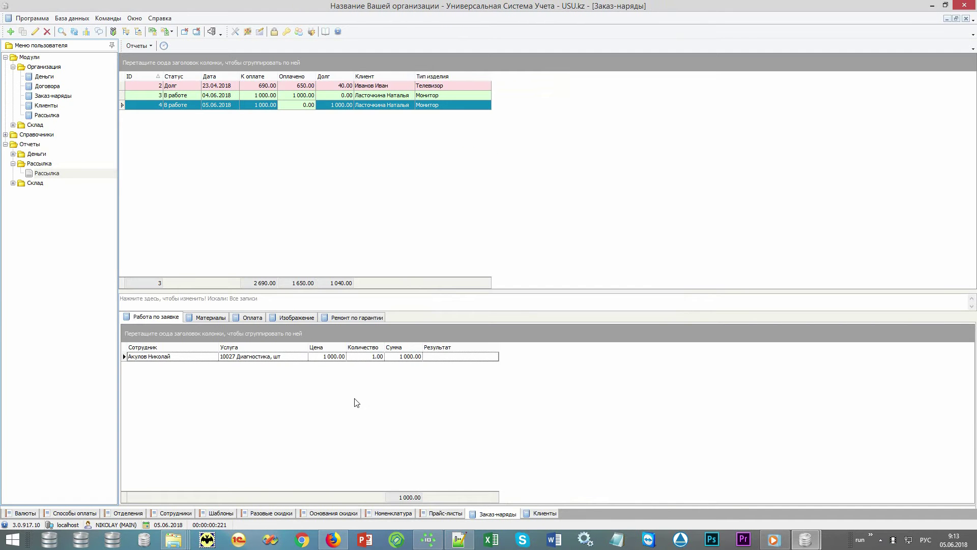
pyautogui.click(337, 356)
pyautogui.click(261, 105)
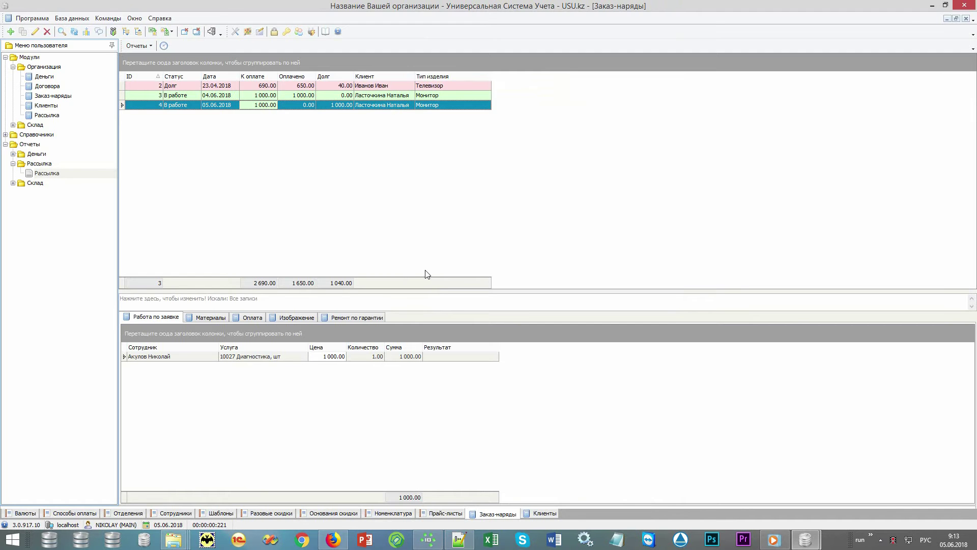
# Add material 10001 Запчасть 1 at 700.00, included in the invoice, raising the debt to 1 700.00
pyautogui.click(369, 316)
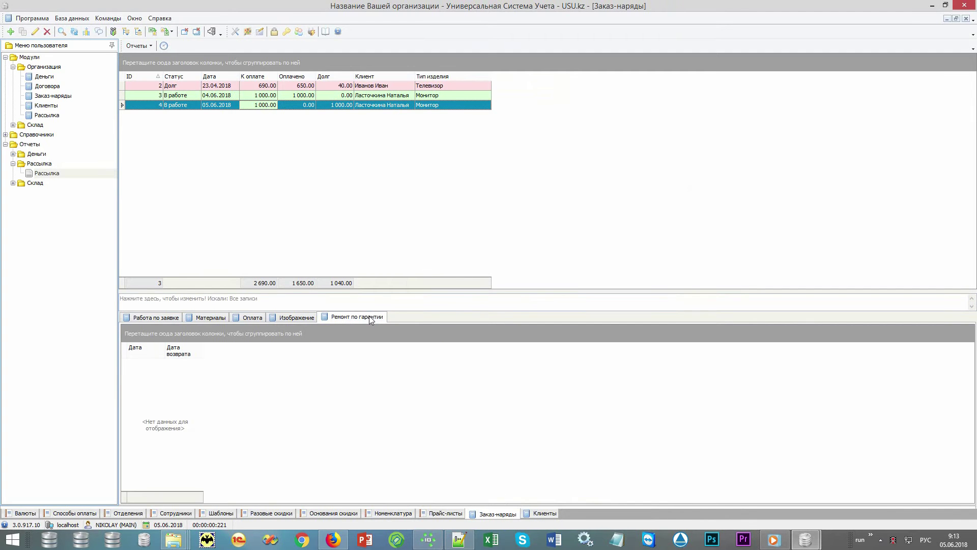
pyautogui.click(204, 318)
pyautogui.rightClick(337, 424)
pyautogui.click(406, 256)
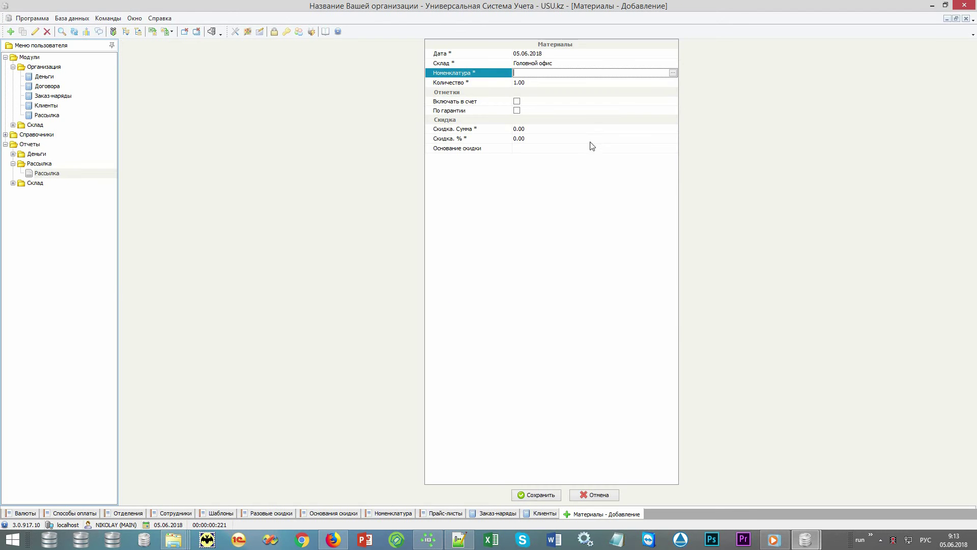
pyautogui.click(673, 73)
pyautogui.doubleClick(301, 98)
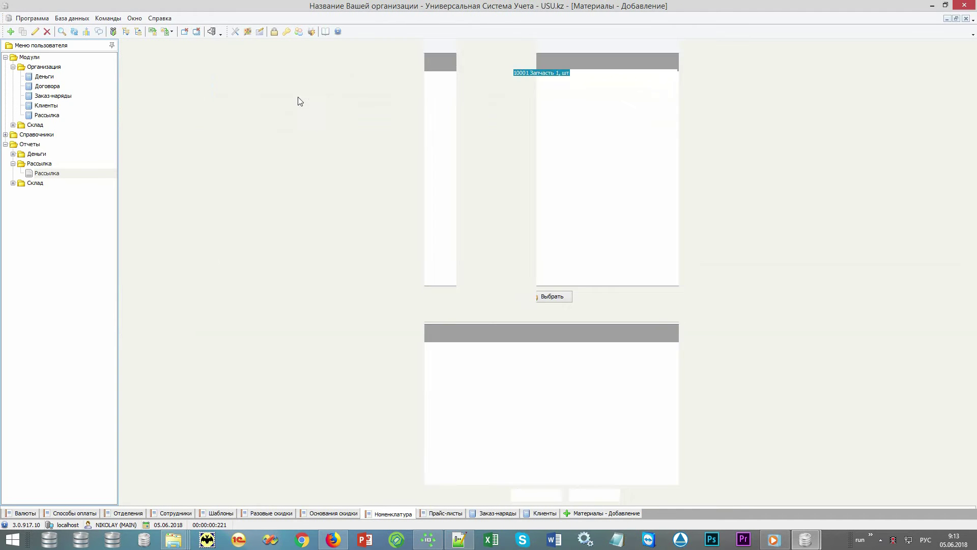
pyautogui.click(524, 83)
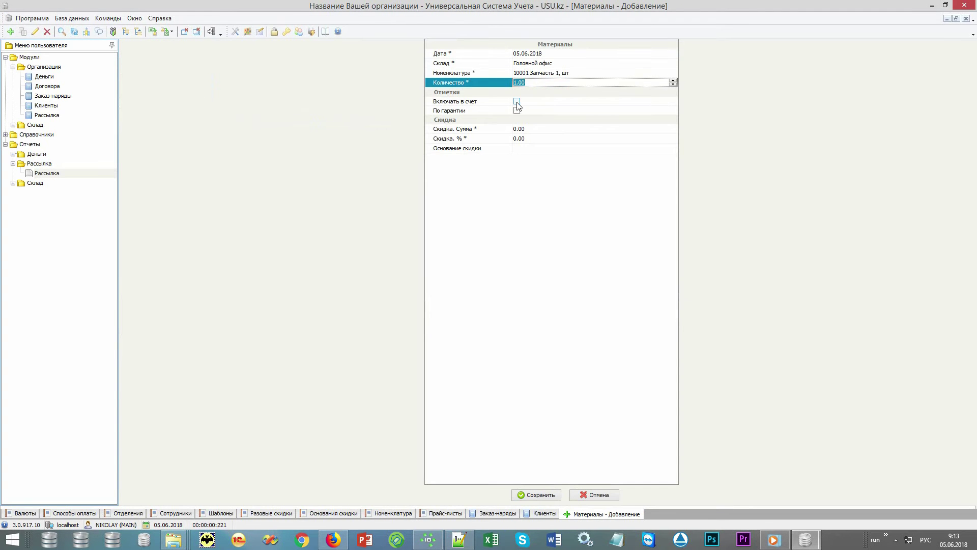
pyautogui.click(516, 101)
pyautogui.hotkey('ctrl', 's')
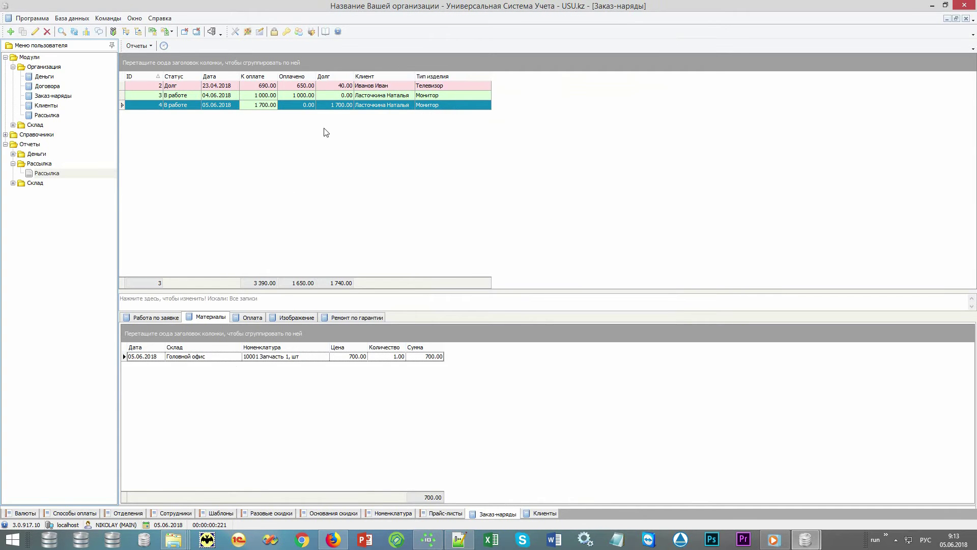
pyautogui.click(337, 105)
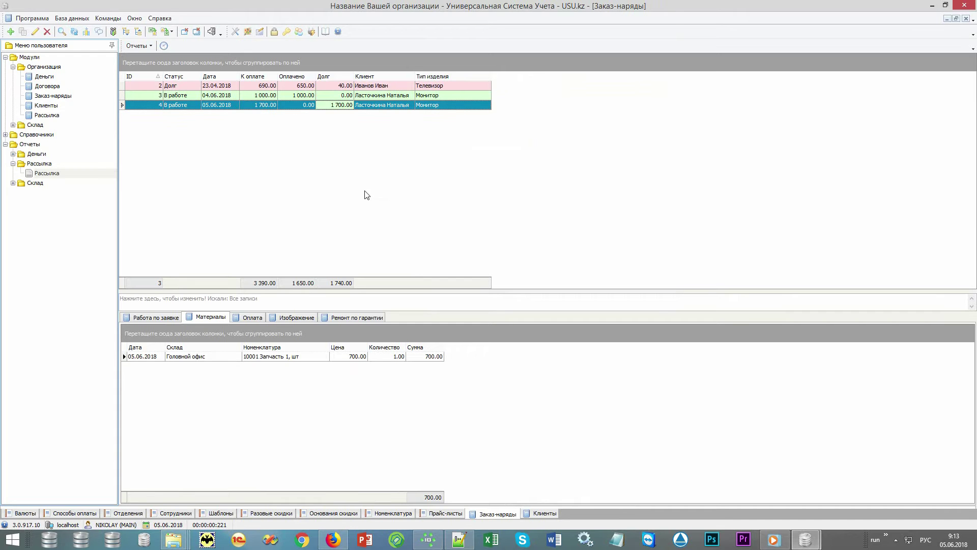
# Record a 1 700.00 cash payment for work order 4, clearing its debt
pyautogui.click(304, 317)
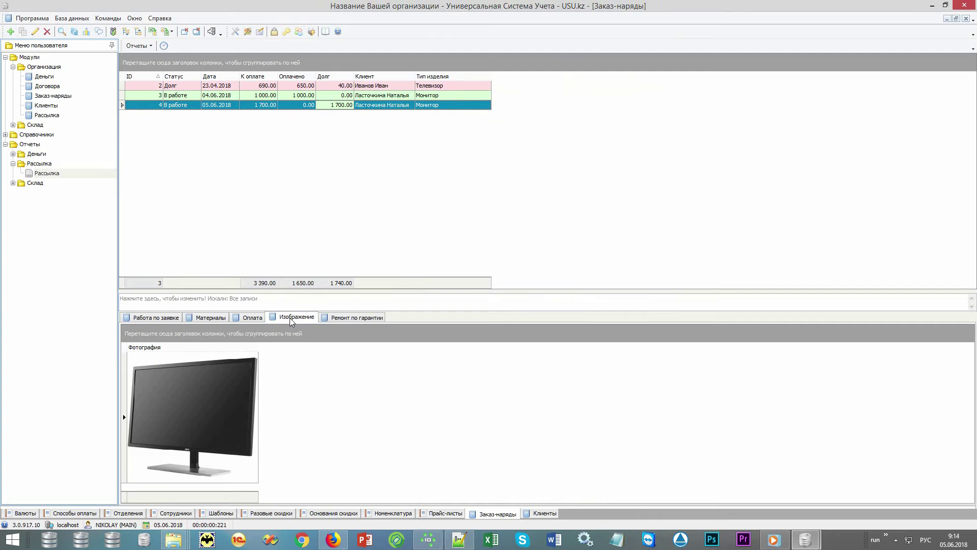
pyautogui.click(253, 317)
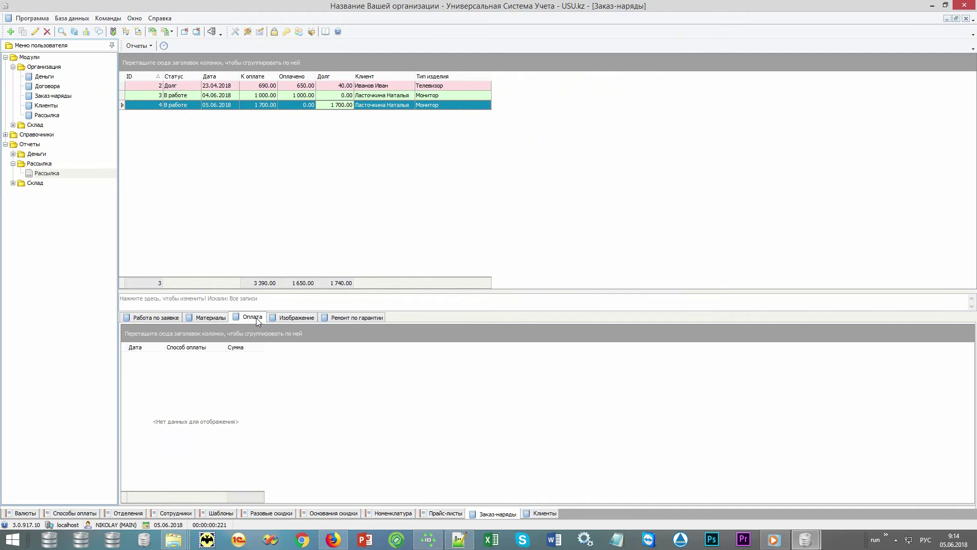
pyautogui.rightClick(371, 435)
pyautogui.click(396, 268)
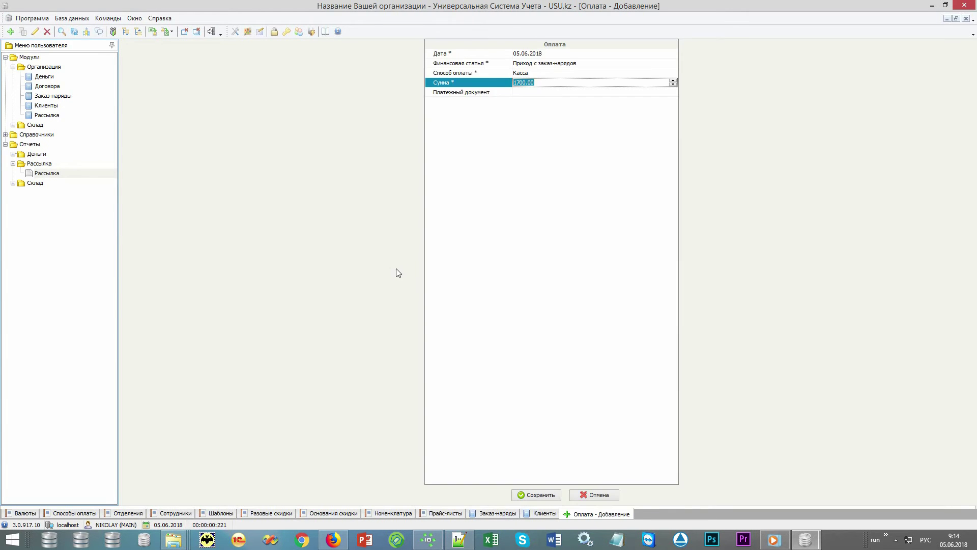
pyautogui.press('Return')
pyautogui.click(261, 105)
pyautogui.click(306, 106)
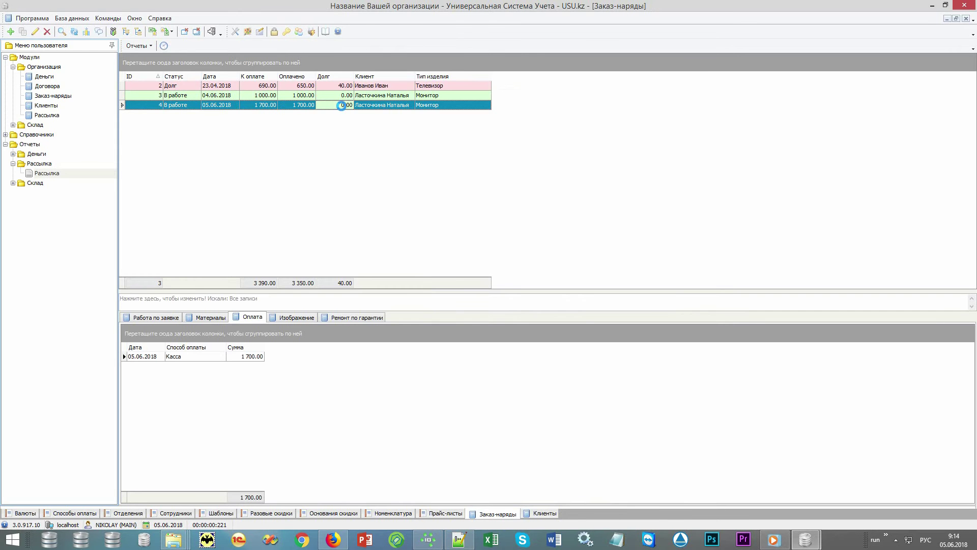
# Mark order 4 ready for pickup with documents closed, return time set to now, and save it
pyautogui.doubleClick(343, 106)
pyautogui.click(517, 290)
pyautogui.click(517, 299)
pyautogui.click(531, 309)
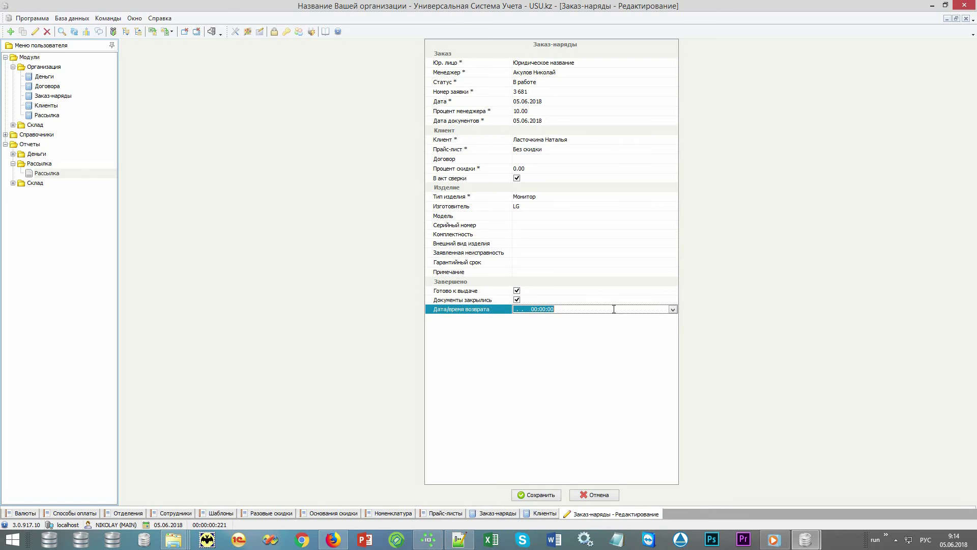
pyautogui.click(673, 309)
pyautogui.click(534, 400)
pyautogui.click(541, 494)
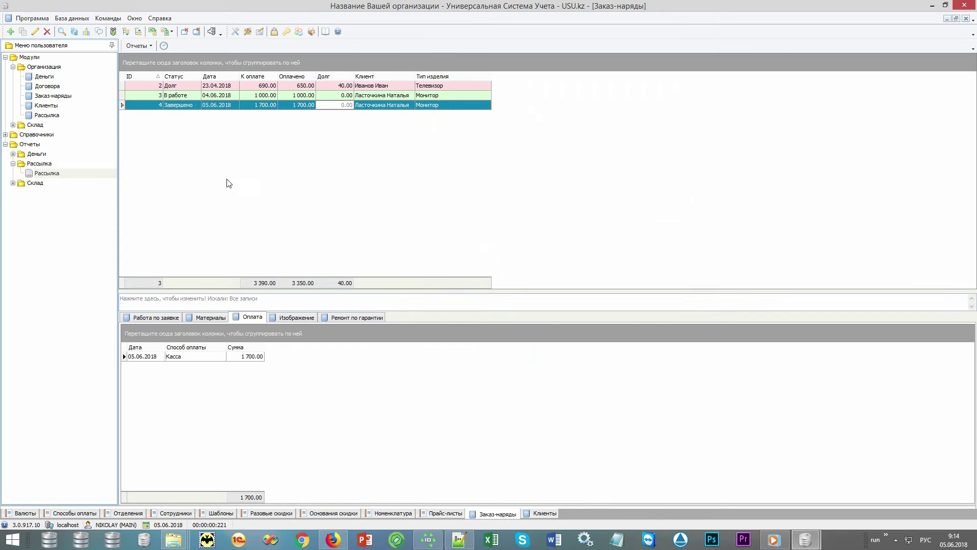
pyautogui.click(141, 46)
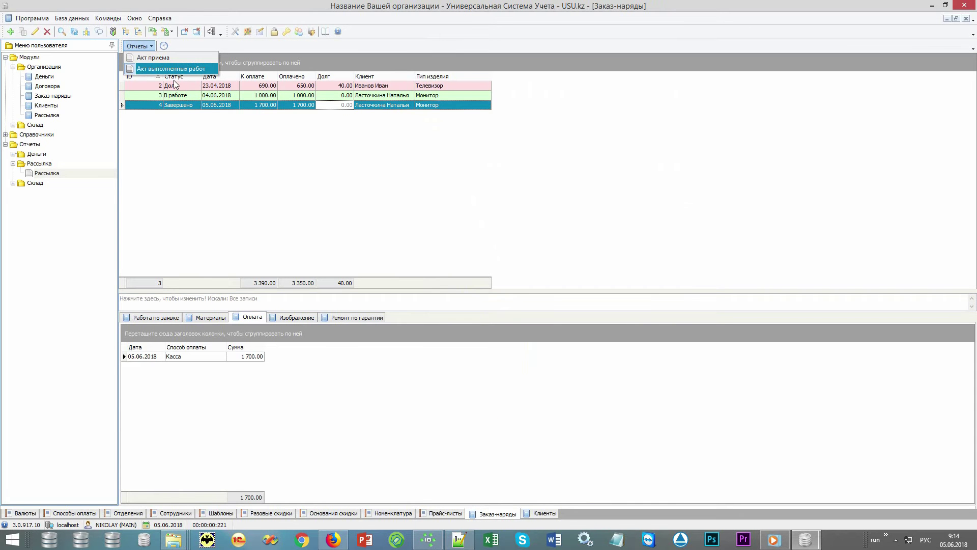
# Close the printable documents list and expand the Склад module group
pyautogui.click(178, 108)
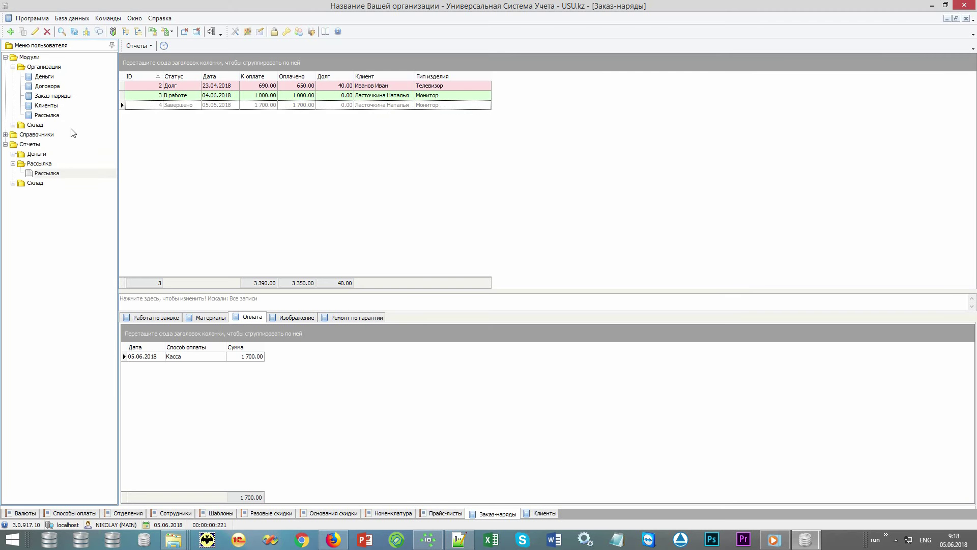
pyautogui.doubleClick(71, 127)
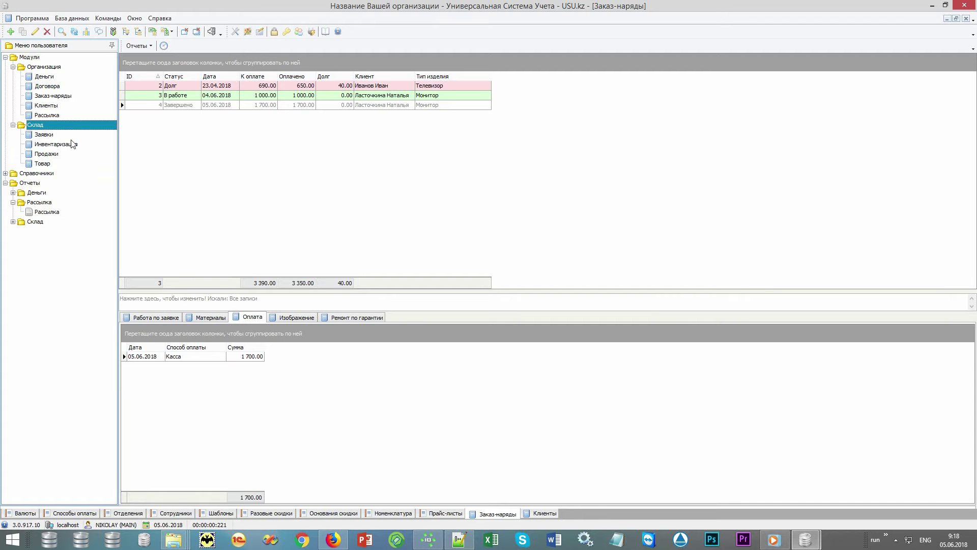
# Load the Продажи records and start a new sale with Провести продажу
pyautogui.click(68, 155)
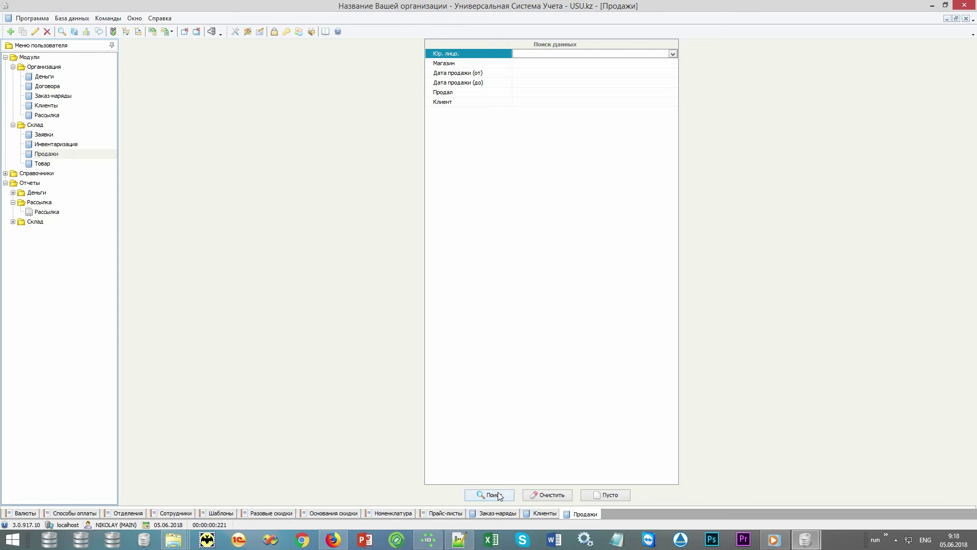
pyautogui.click(497, 493)
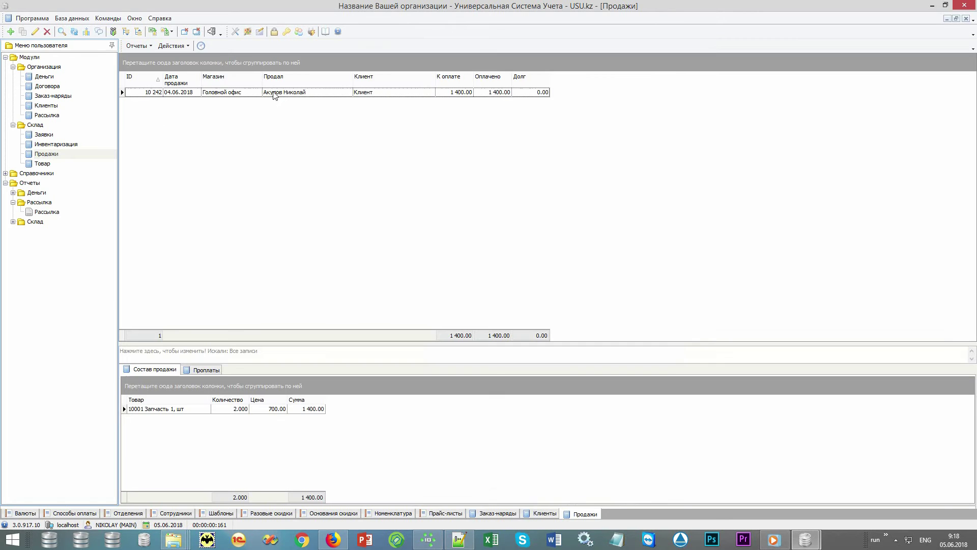
pyautogui.click(177, 46)
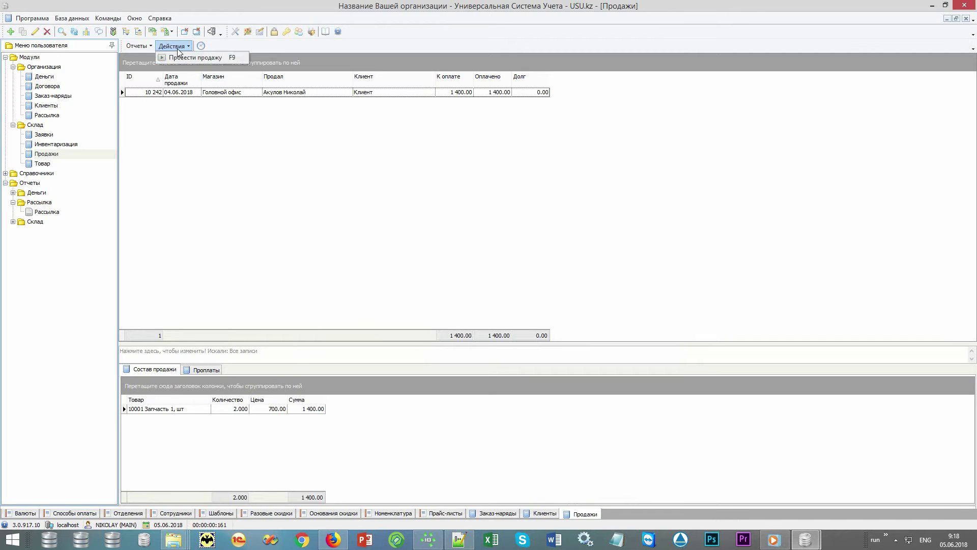
pyautogui.click(226, 58)
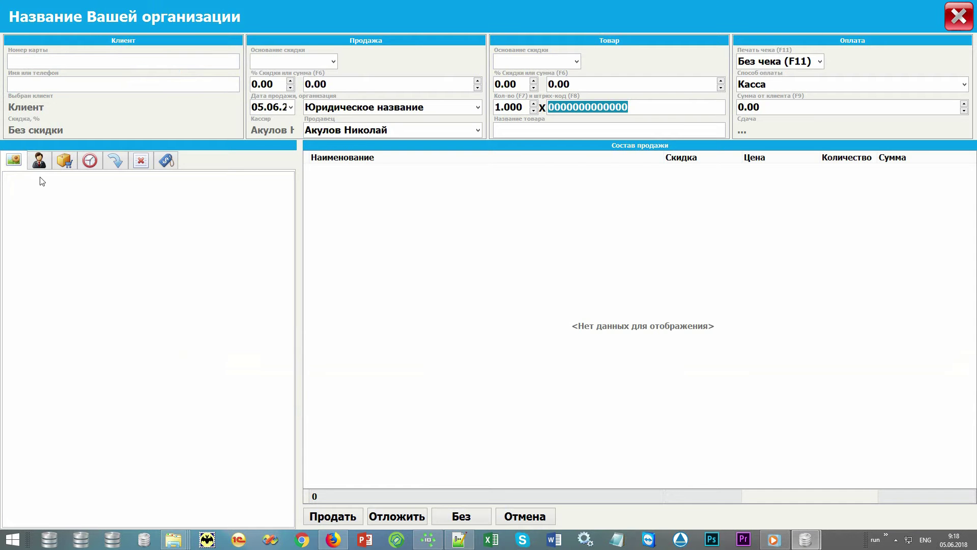
# Attach the client by their card number and add part 10001 Запчасть 1 at 700.00
pyautogui.click(118, 61)
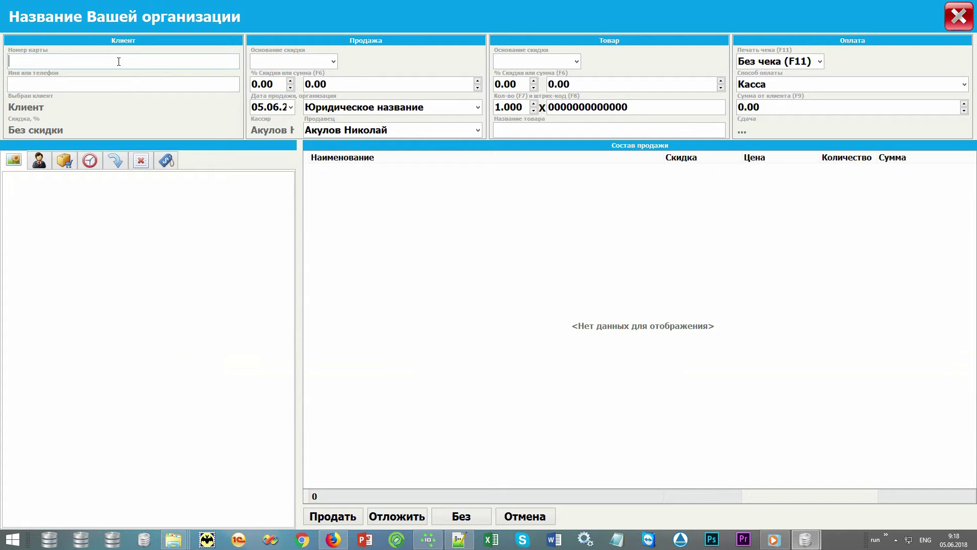
pyautogui.write('12345')
pyautogui.press('Return')
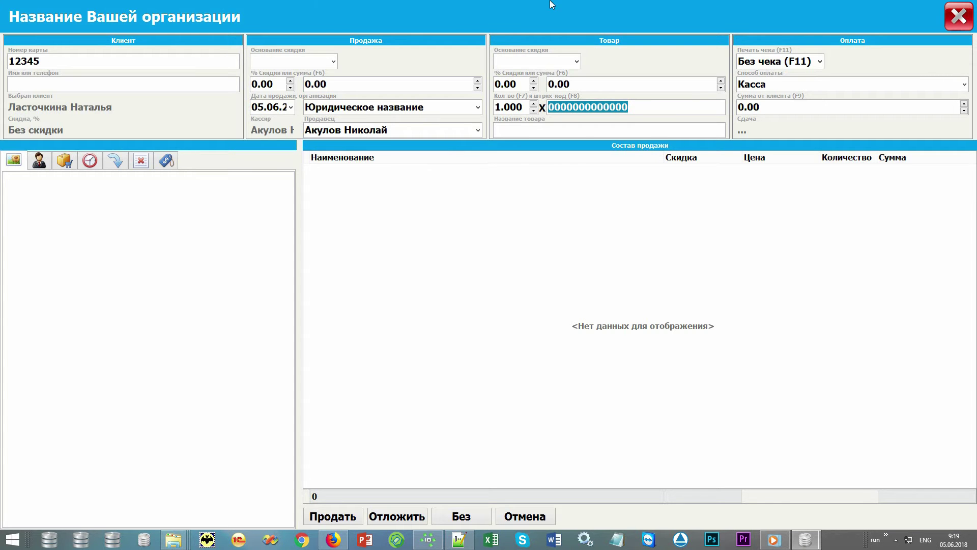
pyautogui.write('10001')
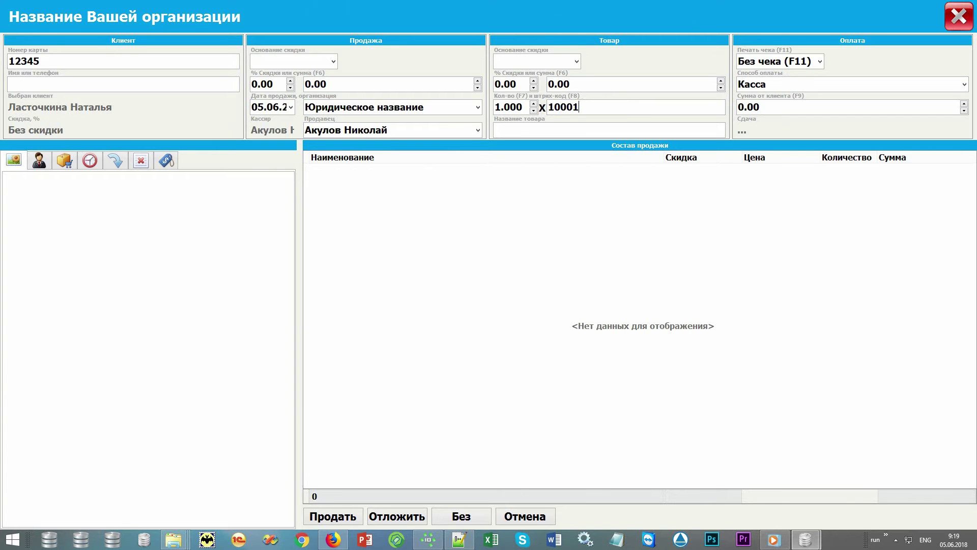
pyautogui.press('Return')
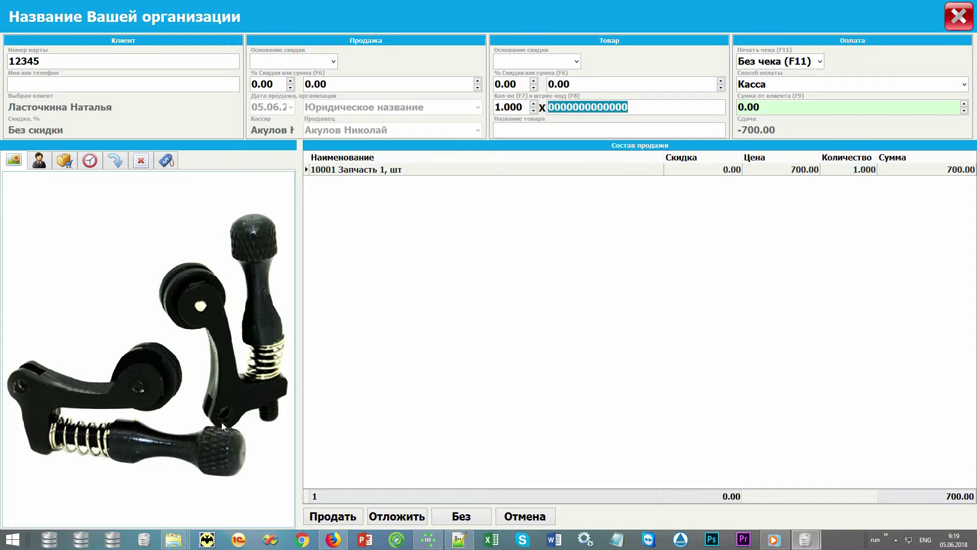
# Add part 10002 Запчасть 2 at 500.00 from the product list, bringing the total to 1 200.00
pyautogui.click(63, 160)
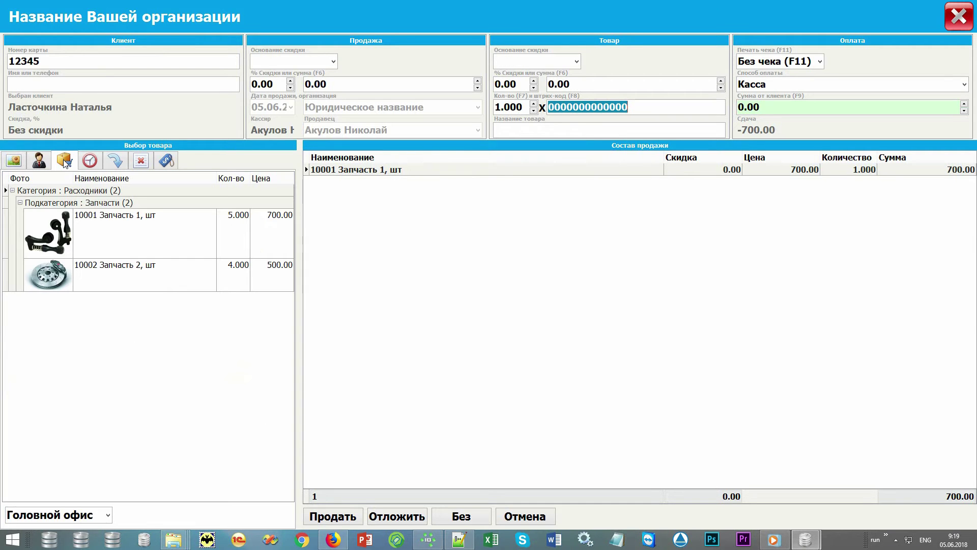
pyautogui.click(117, 277)
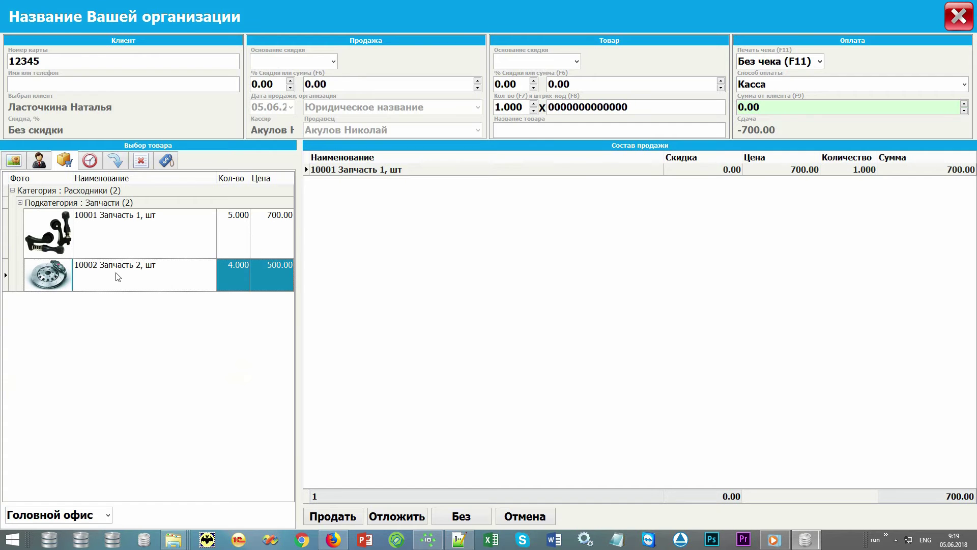
pyautogui.doubleClick(117, 276)
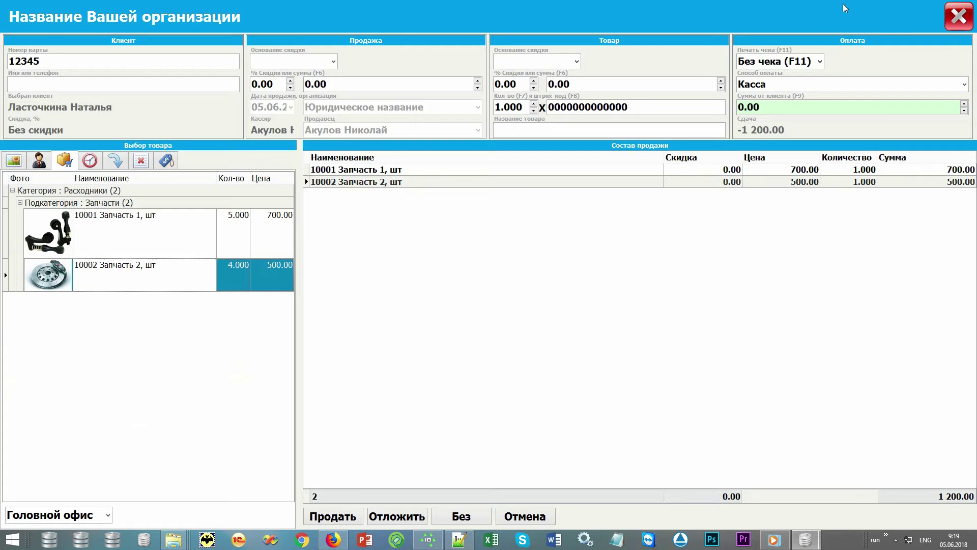
# Record 2000.00 received from the customer via Касса, leaving 800.00 change
pyautogui.click(867, 105)
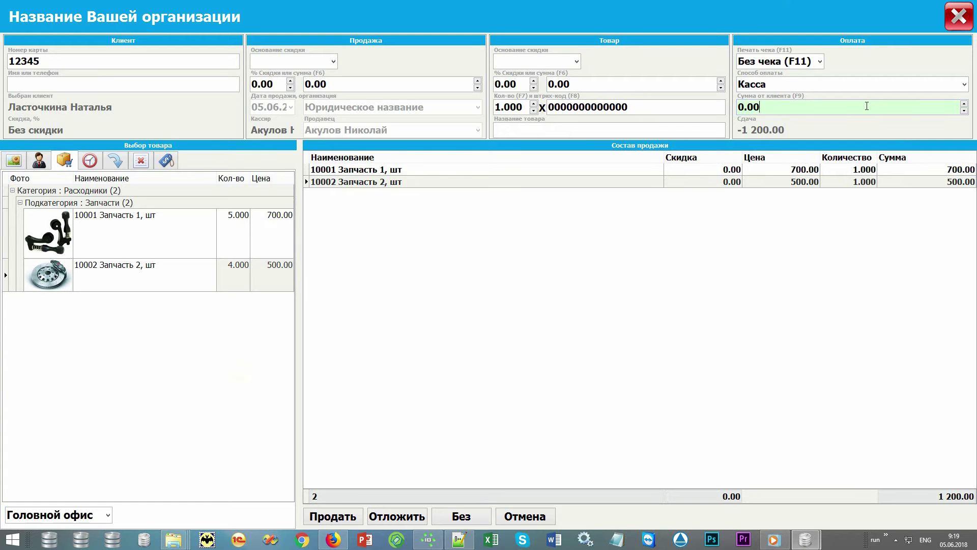
pyautogui.write('2000')
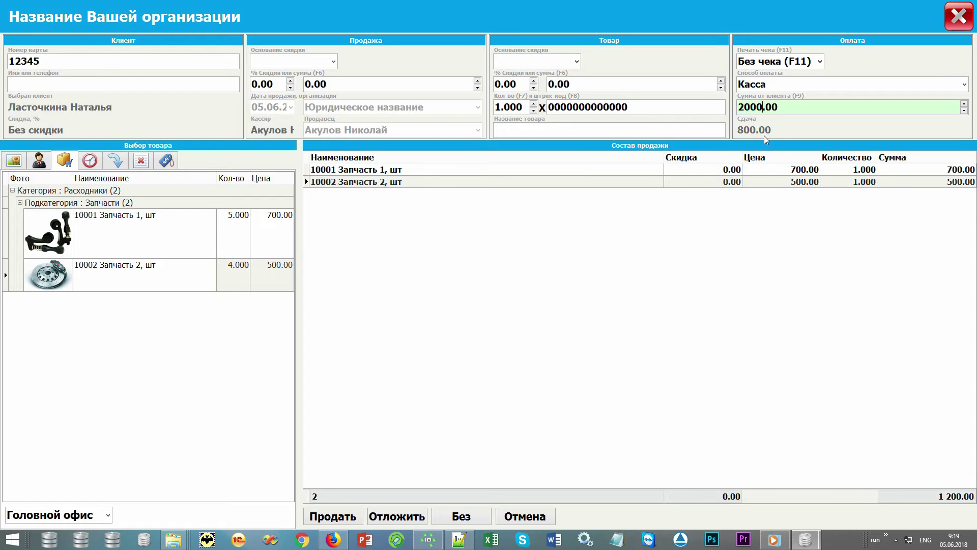
pyautogui.click(964, 85)
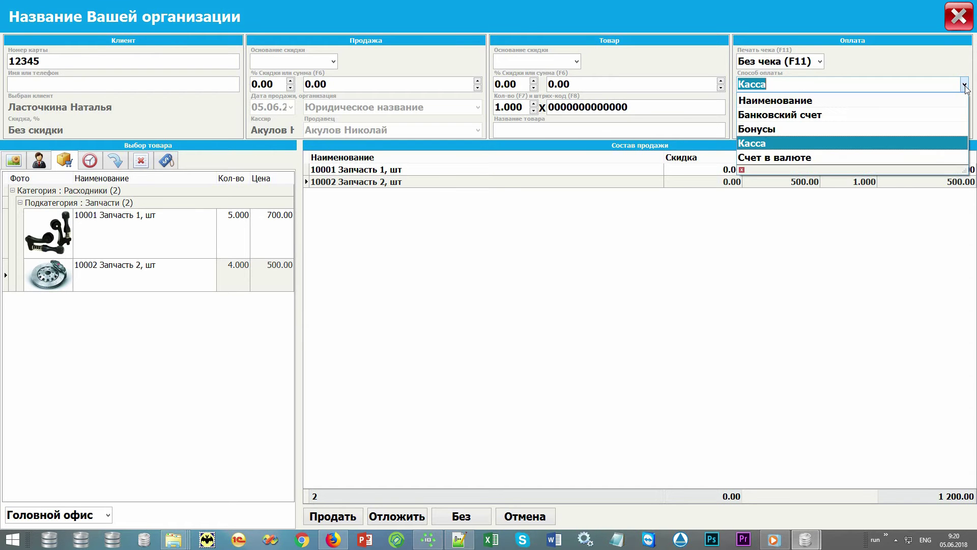
pyautogui.click(964, 85)
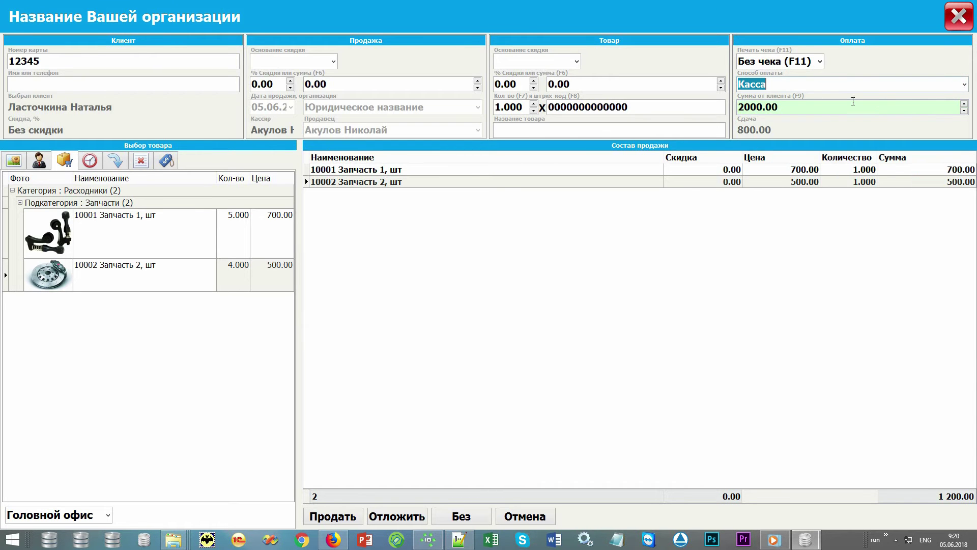
pyautogui.click(820, 61)
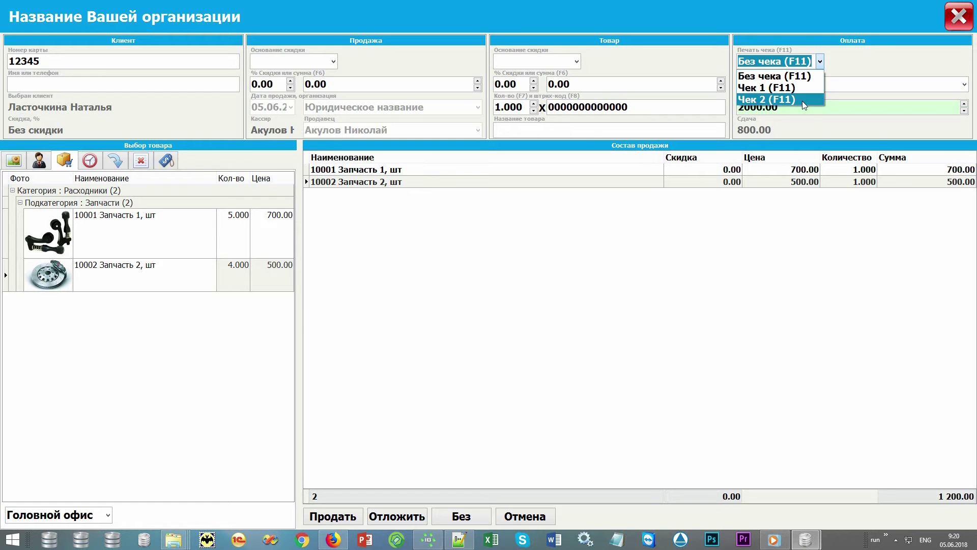
# Sell the 1 200.00 order with Без чека and close the sale window
pyautogui.click(814, 76)
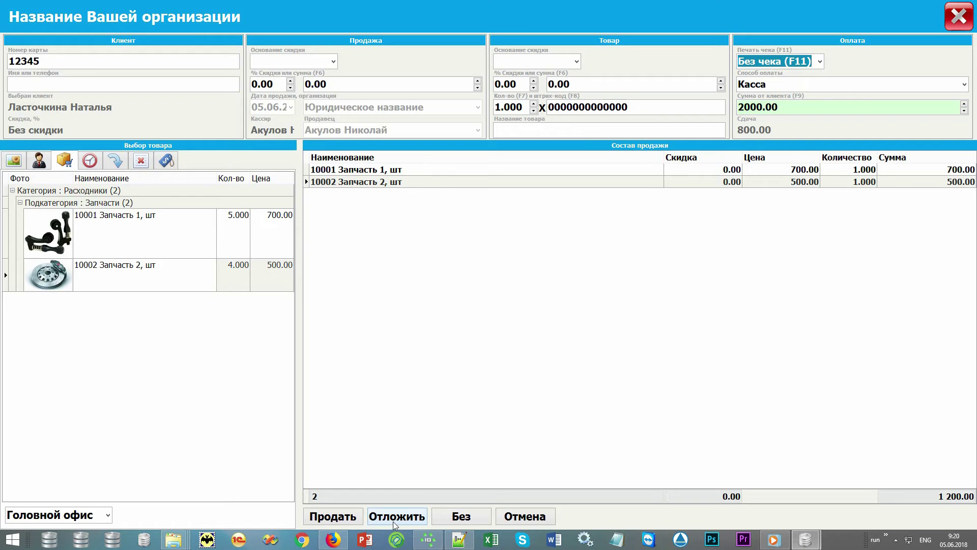
pyautogui.click(90, 161)
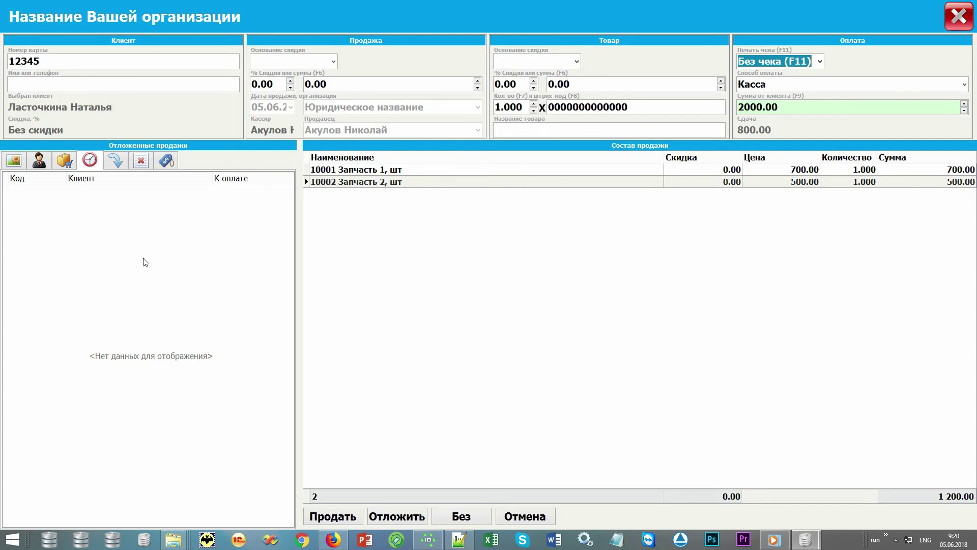
pyautogui.click(346, 517)
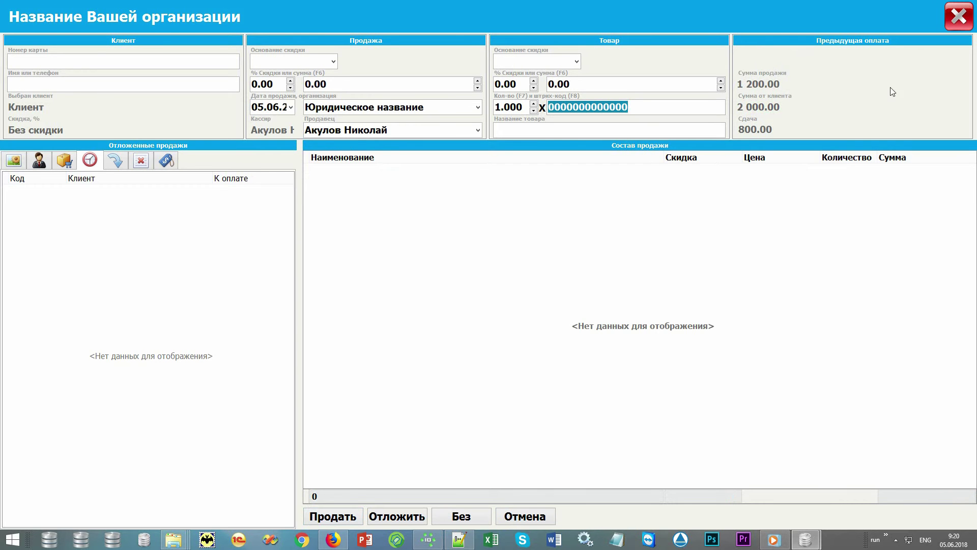
pyautogui.click(956, 22)
pyautogui.click(295, 102)
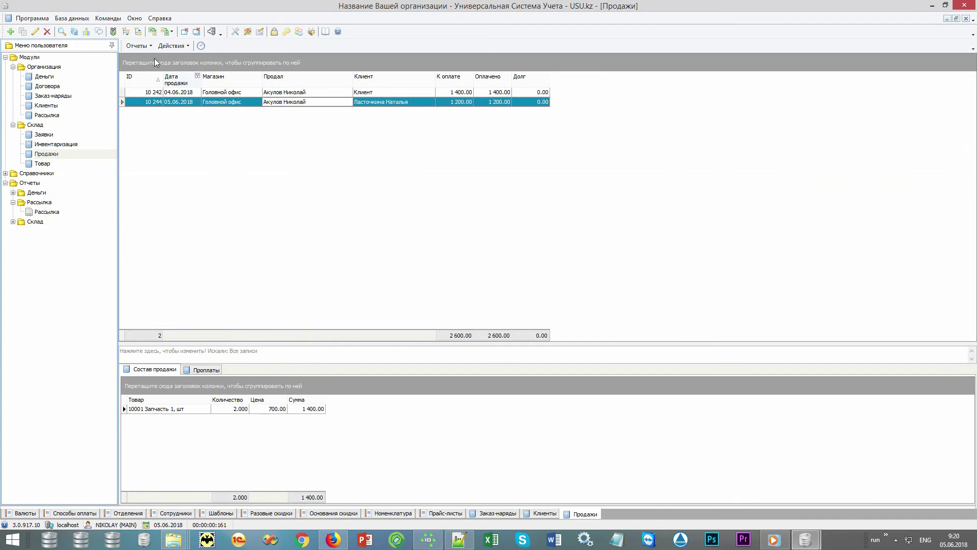
pyautogui.click(145, 47)
pyautogui.click(153, 69)
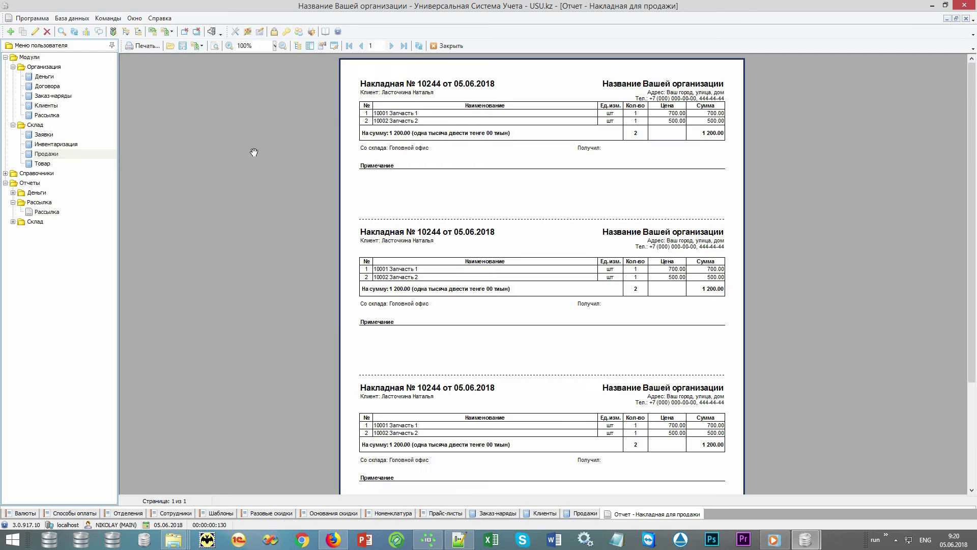
pyautogui.press('Escape')
pyautogui.click(145, 46)
pyautogui.click(153, 58)
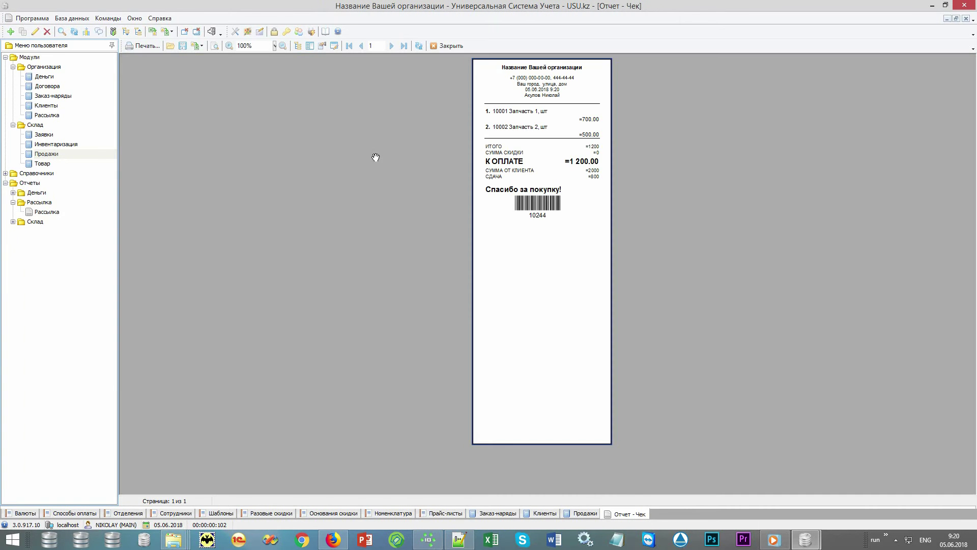
pyautogui.scroll(3, 375, 157)
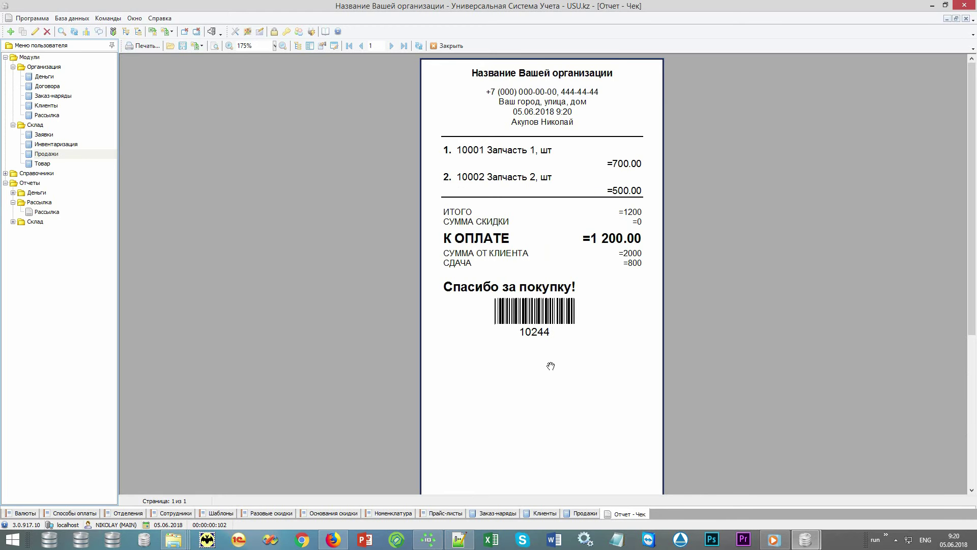
pyautogui.click(455, 45)
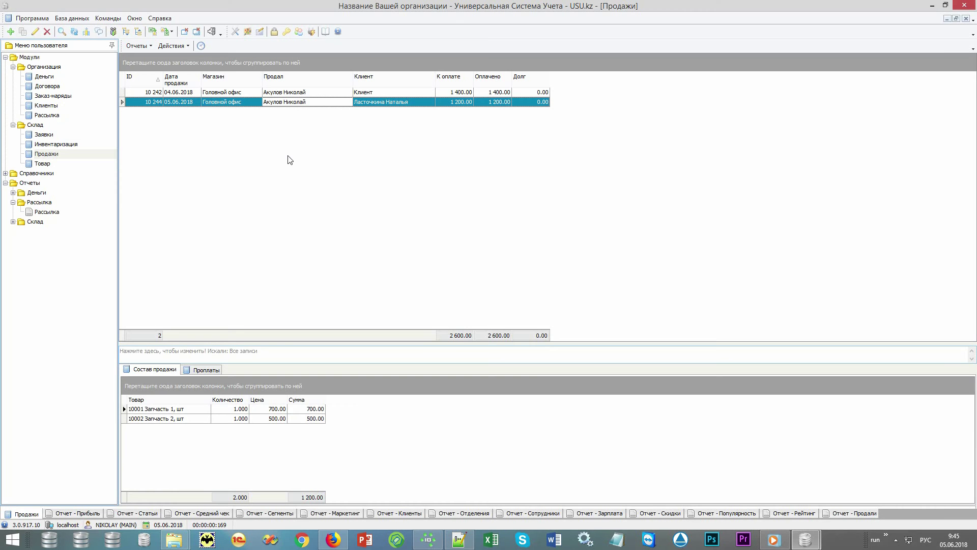
# Open the Отчет - Прибыль report showing 2018 income 28 900.00 against 21 000.00 expenses
pyautogui.click(6, 57)
pyautogui.click(13, 115)
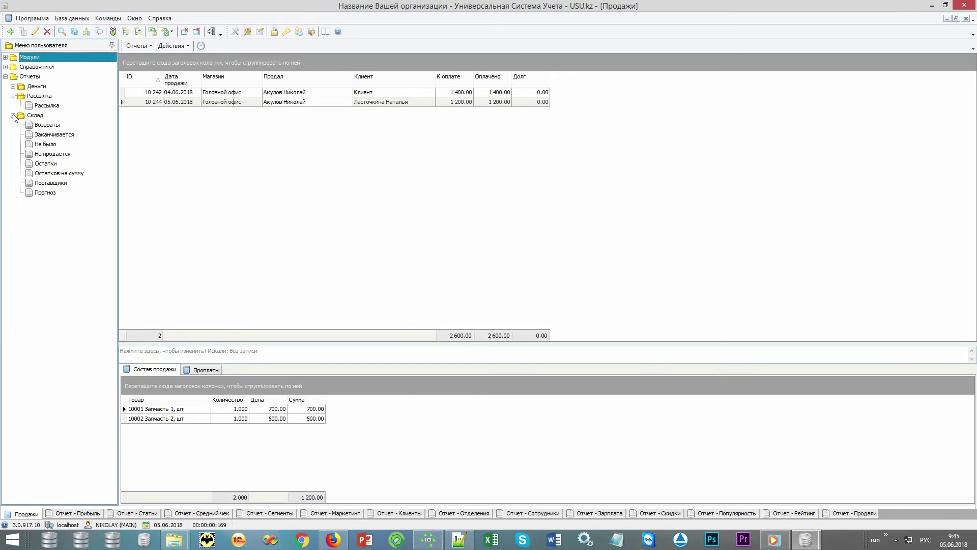
pyautogui.click(13, 86)
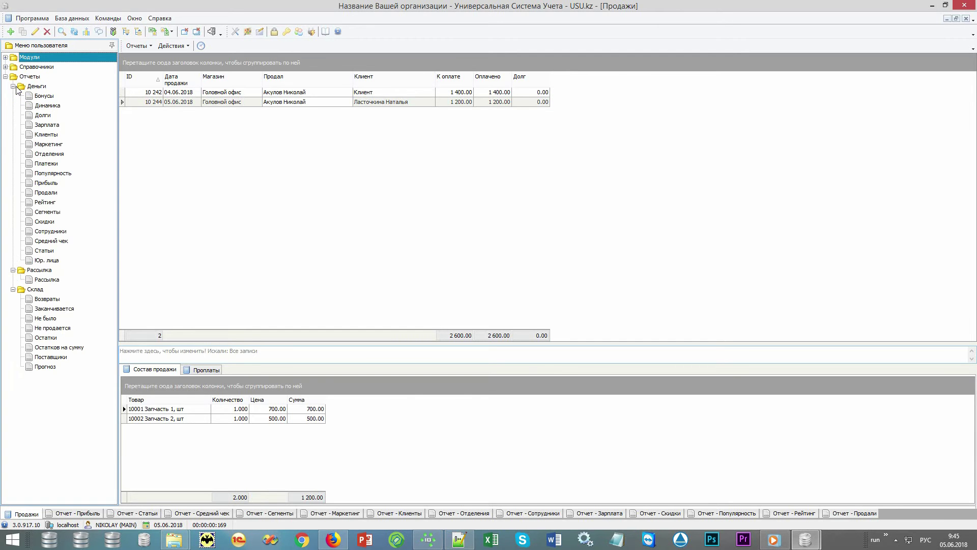
pyautogui.click(75, 77)
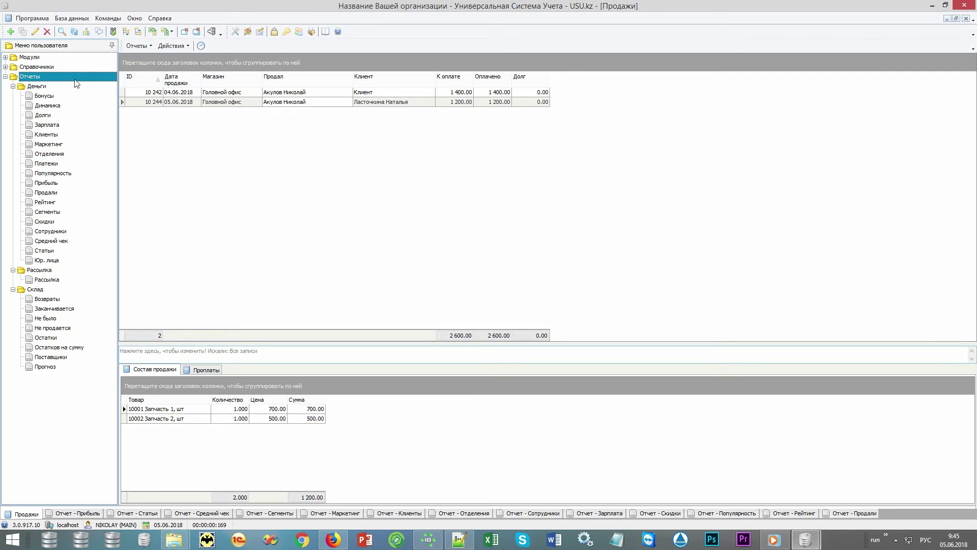
pyautogui.click(85, 514)
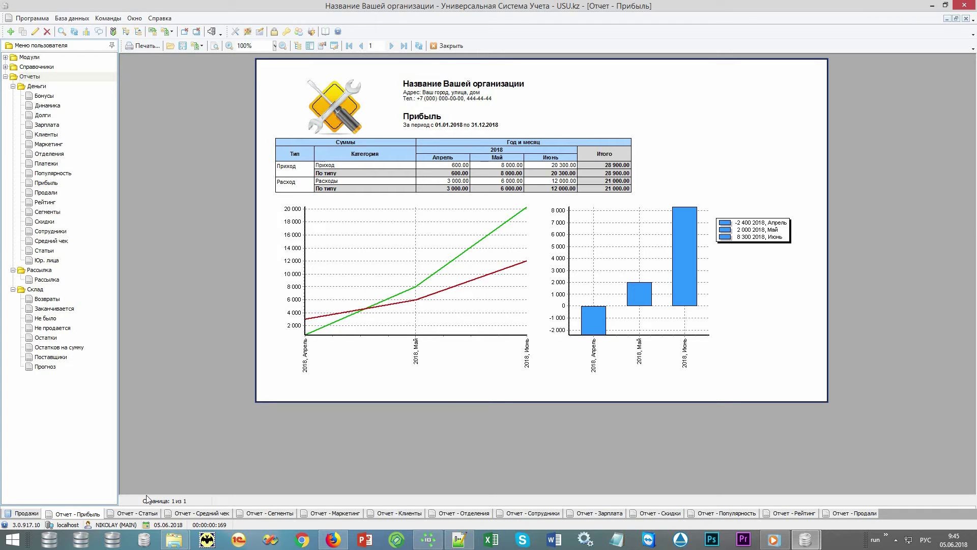
# Show the Отчет - Статьи report splitting April–June 2018 income and expenses by item
pyautogui.click(134, 514)
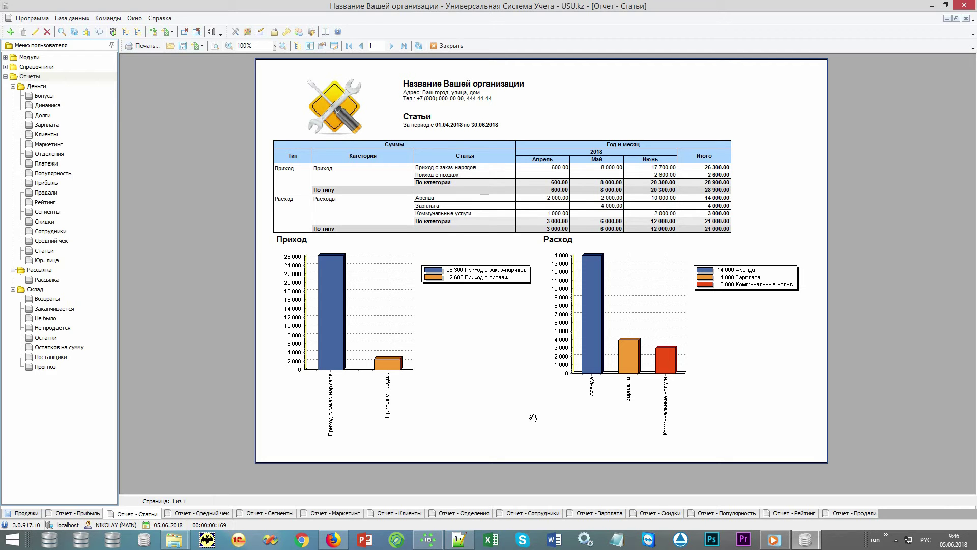
# Show the Отчет - Средний чек report: 5 sales averaging 1 447.50 in 2018
pyautogui.click(50, 78)
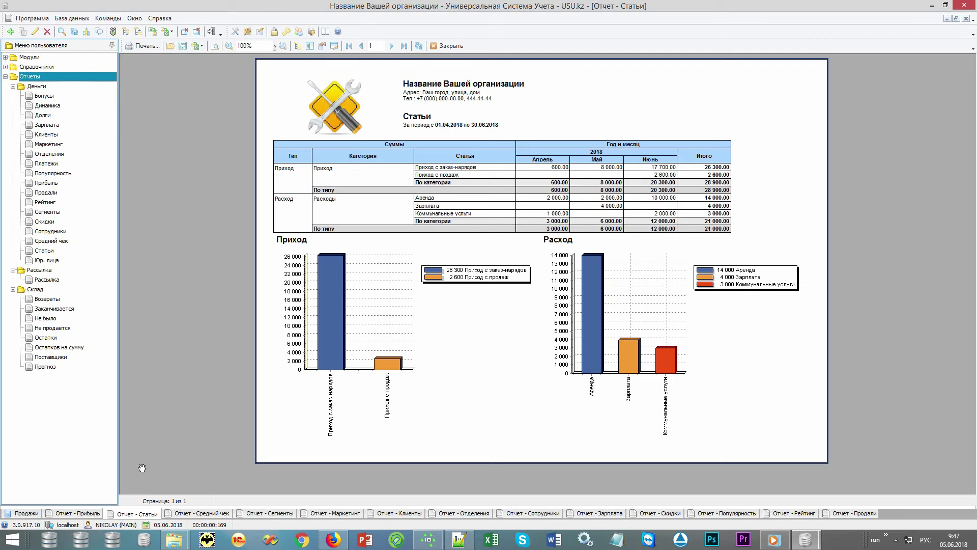
pyautogui.click(198, 513)
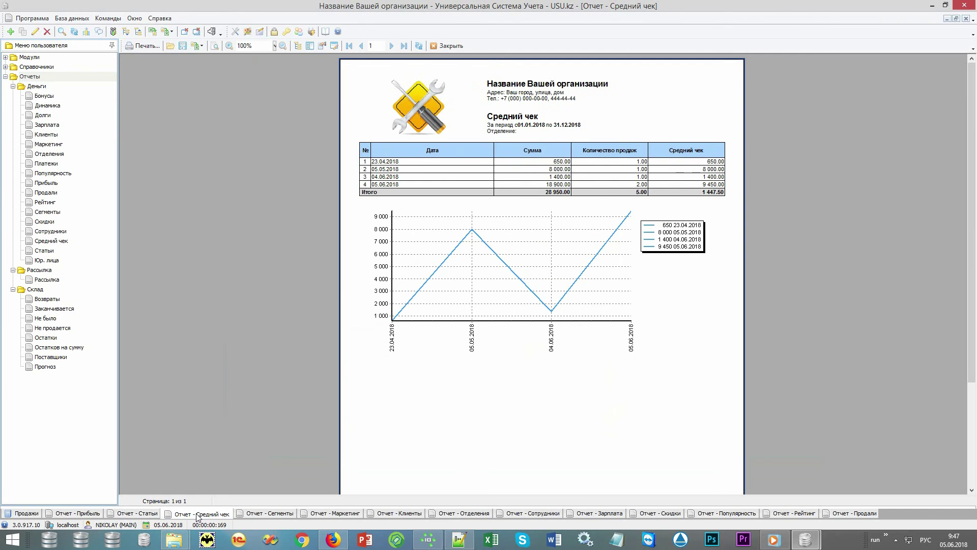